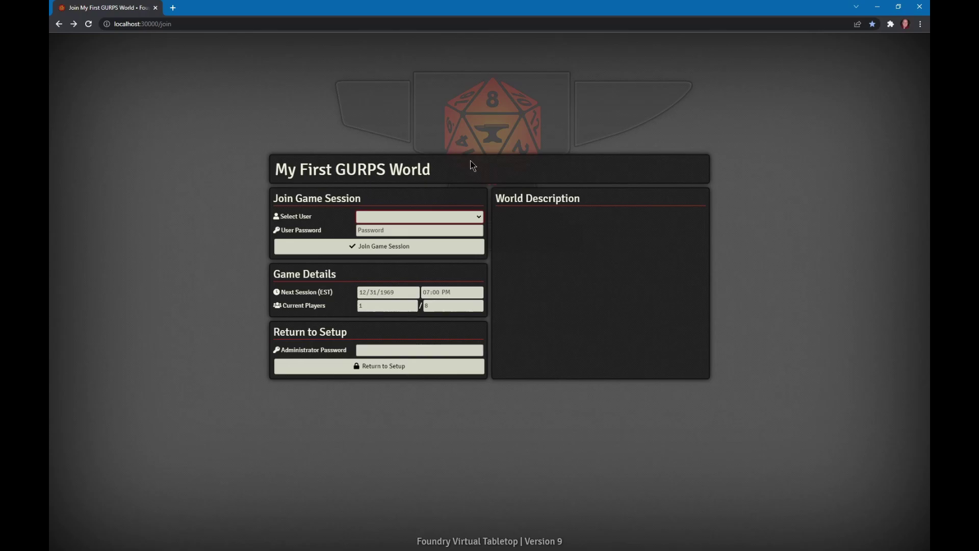
- Select the player user on the My First GURPS World join page
click(478, 216)
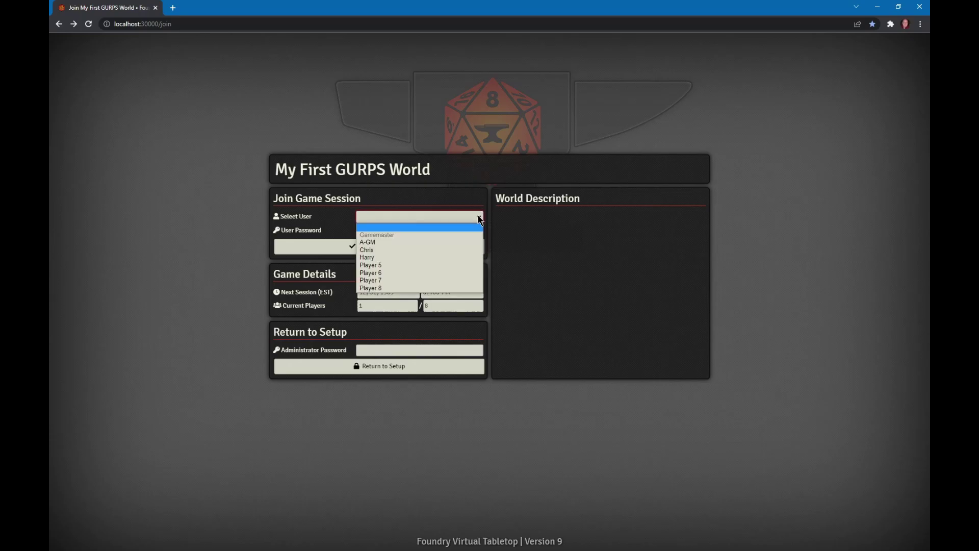
click(405, 249)
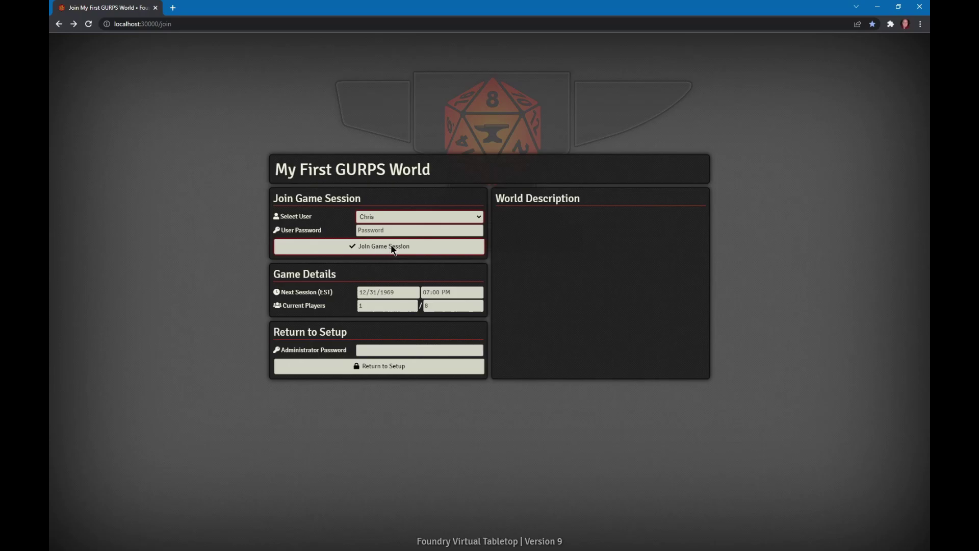
- Join the session and assign Alejandro de Modesto as the player's character
click(393, 247)
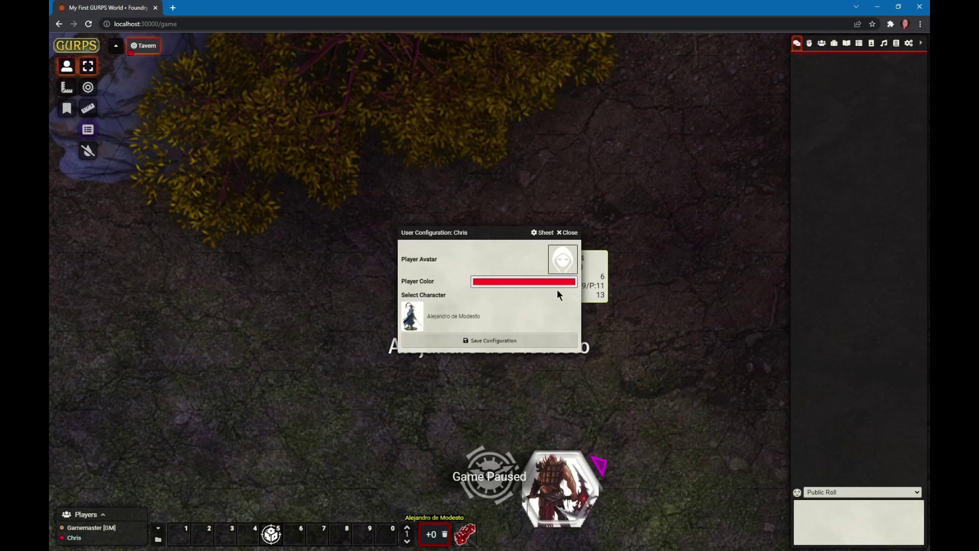
double_click(473, 316)
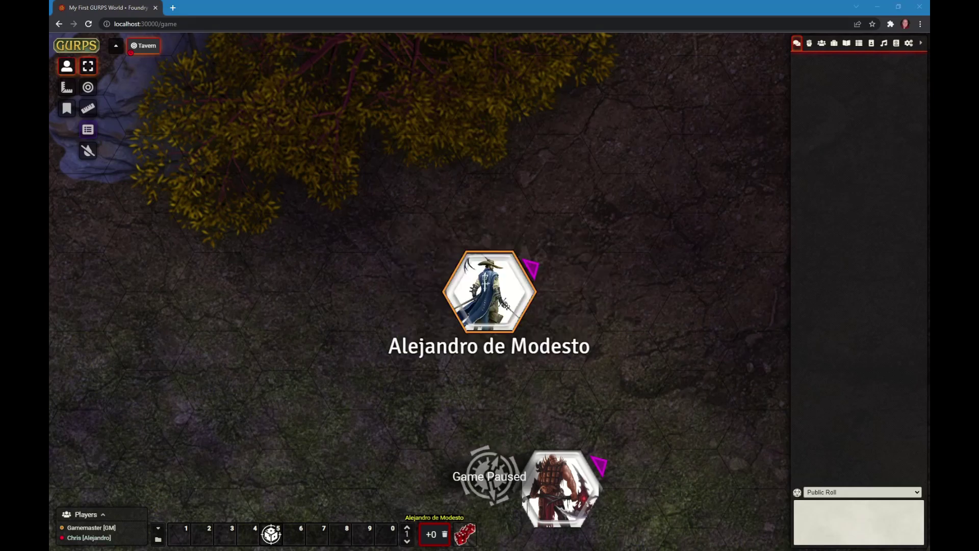
- Pop out the combat tracker, move it to the map's left edge, and close it
right_click(811, 50)
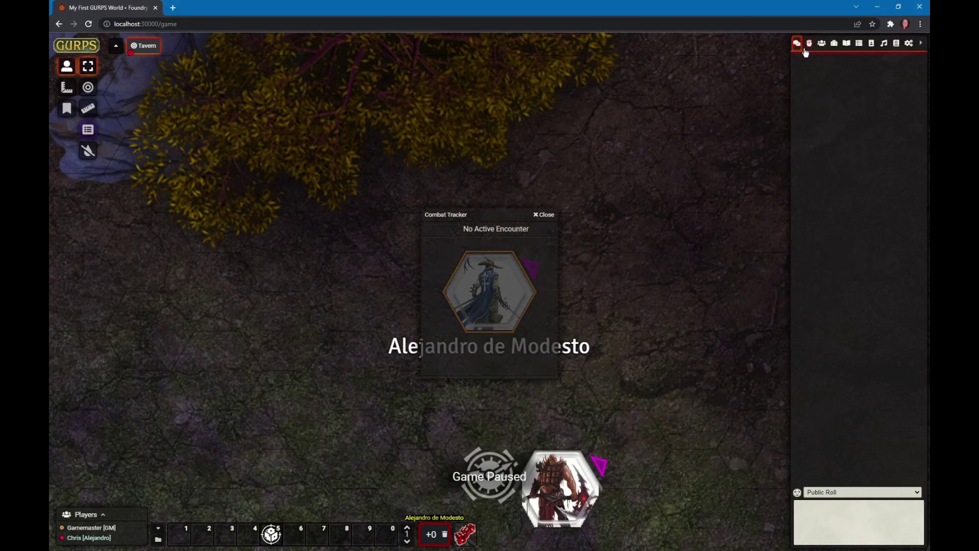
drag(495, 212, 122, 228)
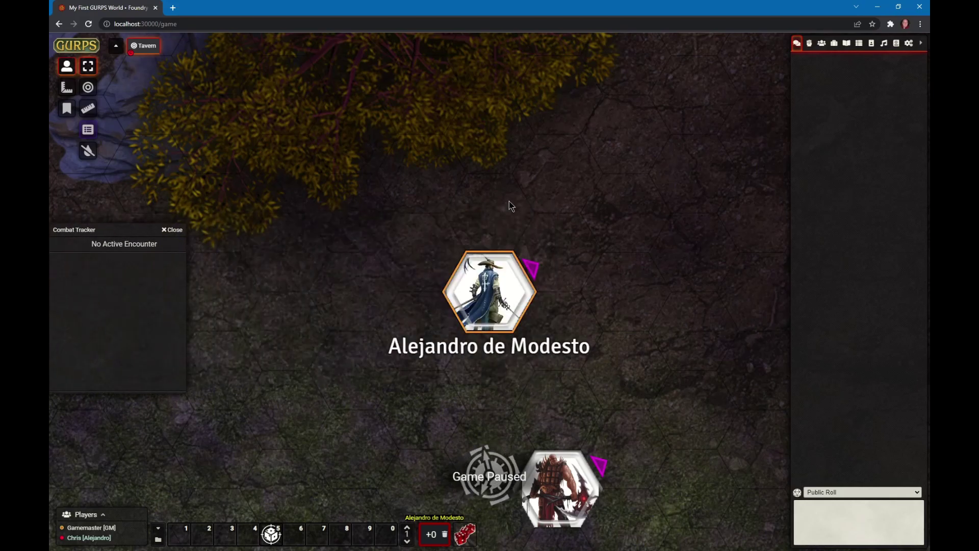
key(Escape)
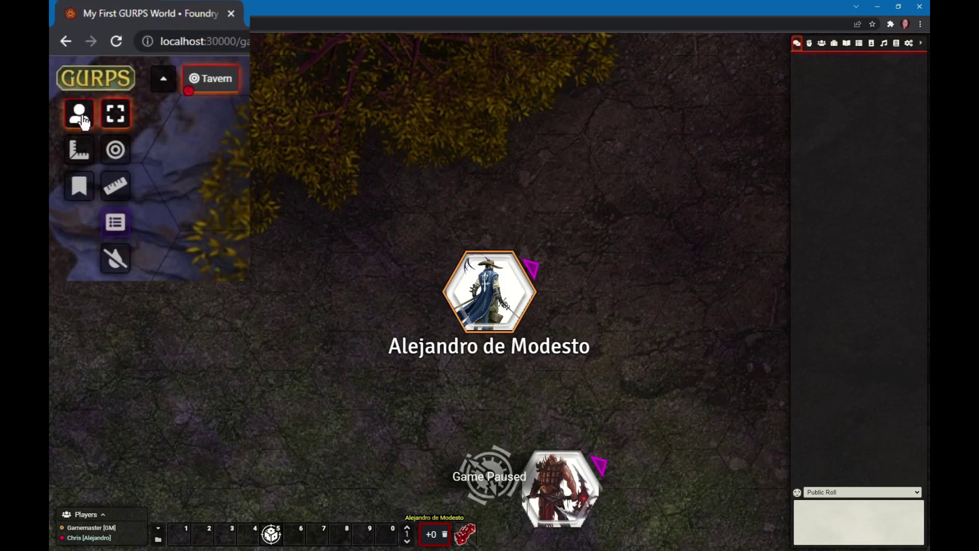
- Try the measurement, map notes and token controls, then open and close Effect Modifiers
click(76, 182)
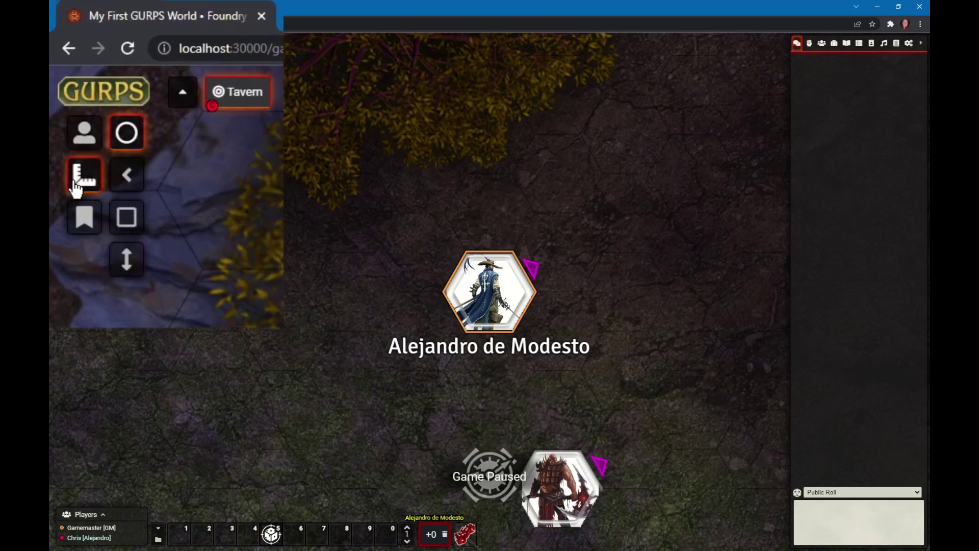
click(81, 228)
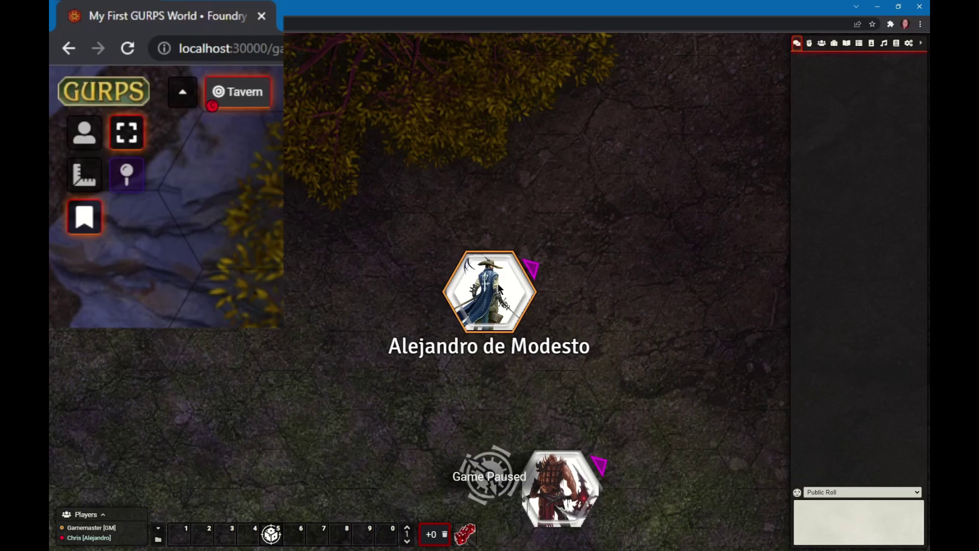
click(90, 143)
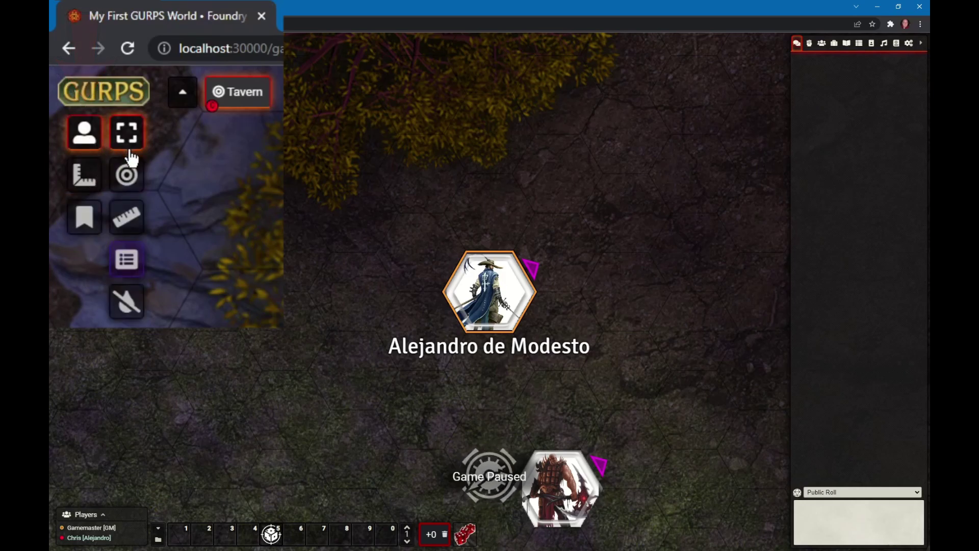
click(131, 274)
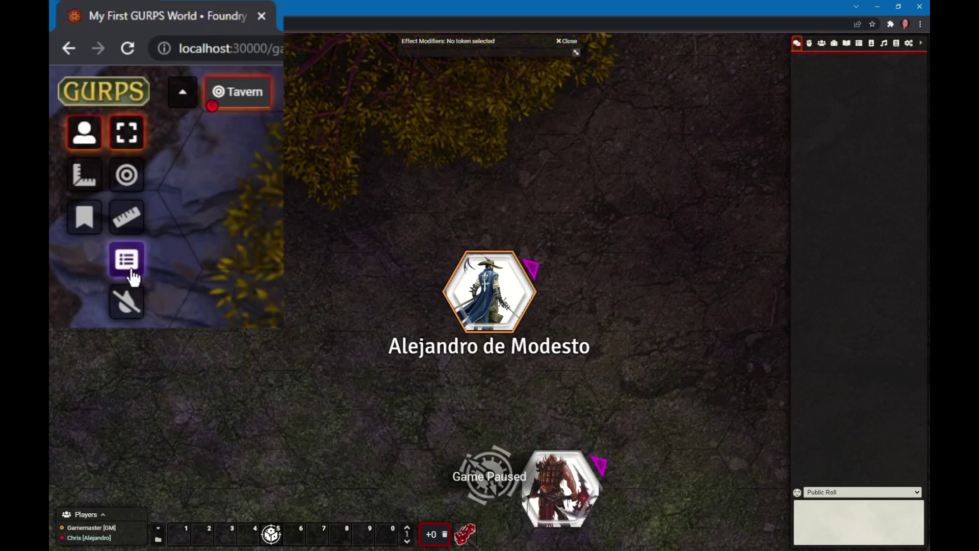
click(131, 274)
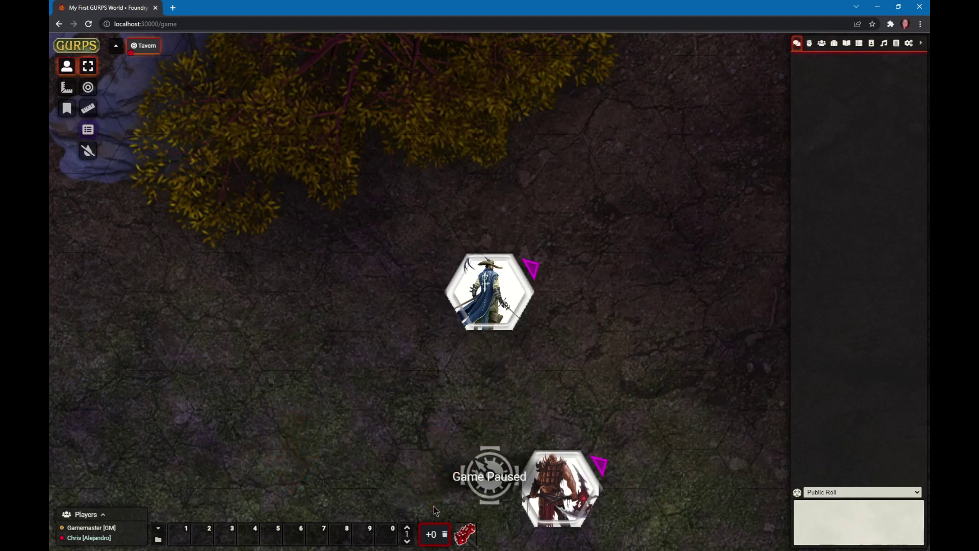
- Roll 3d6 and 1d6, then move Alejandro's token up and right toward the trees
click(466, 535)
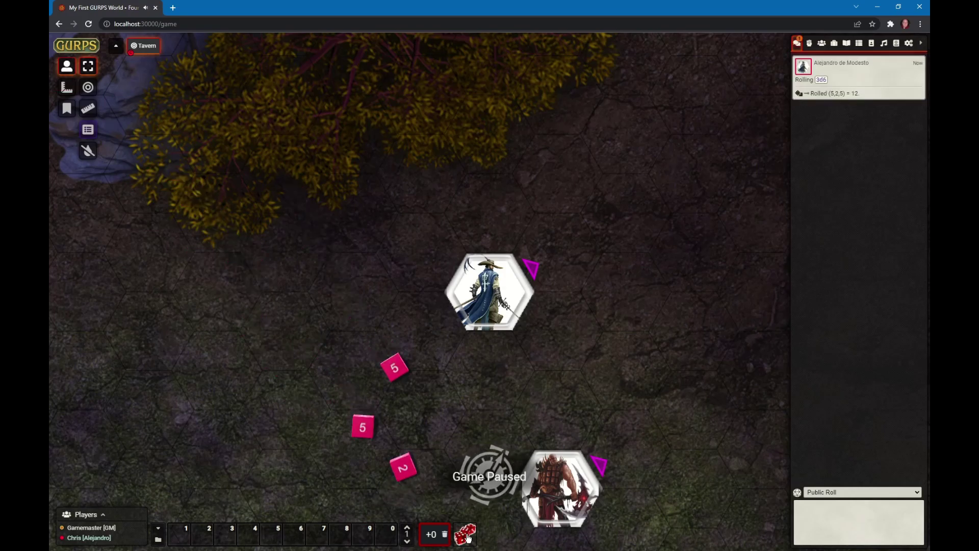
click(466, 535)
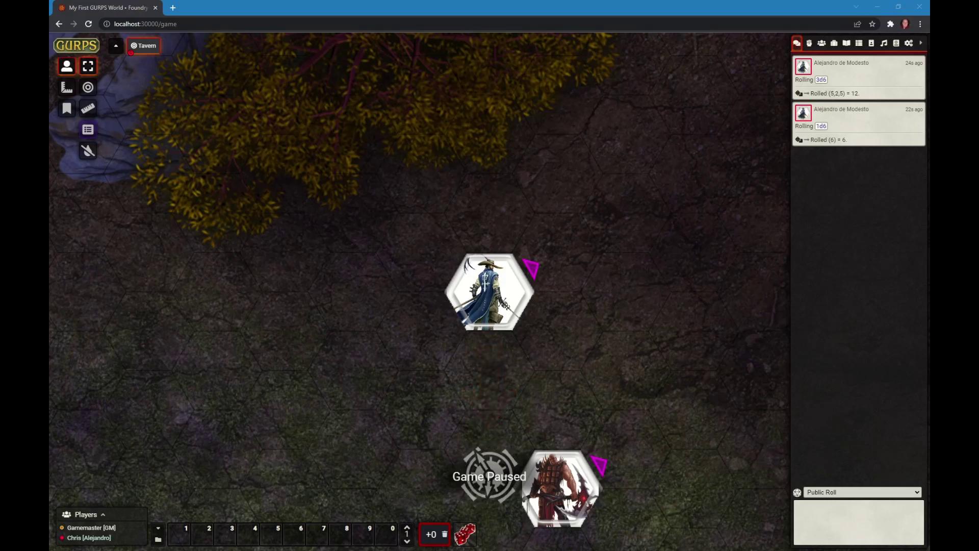
click(468, 292)
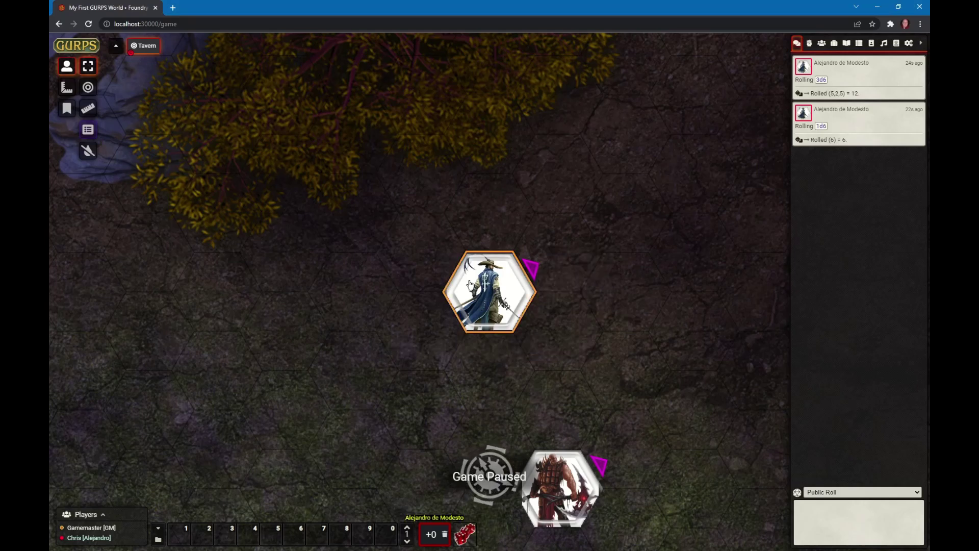
drag(470, 283, 533, 166)
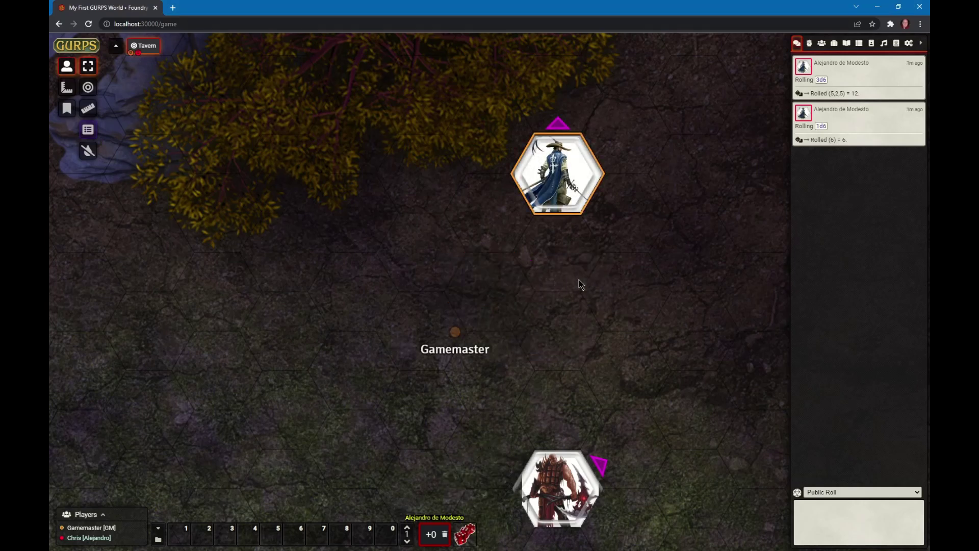
drag(579, 284, 616, 265)
scroll(570, 280, down, 1)
scroll(570, 280, up, 2)
scroll(570, 280, down, 4)
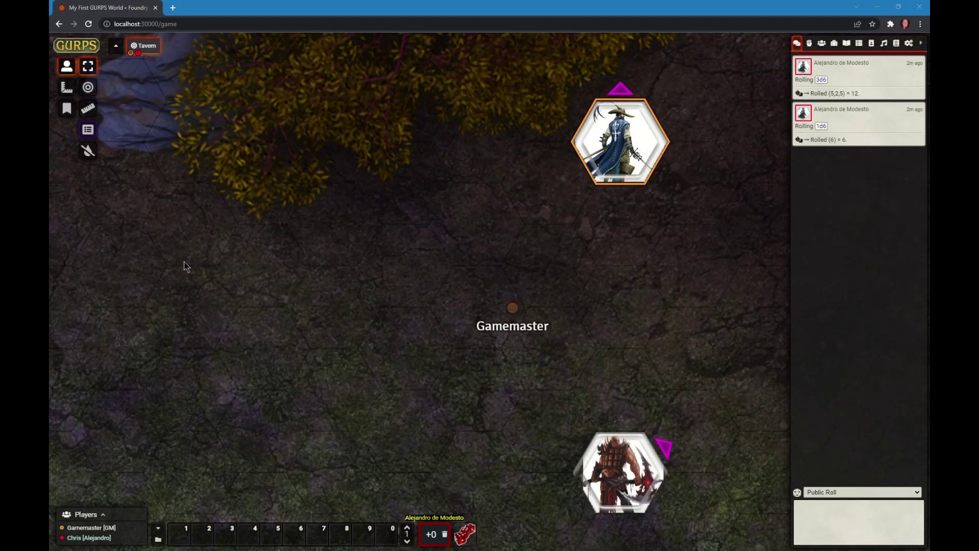
- Open Alejandro de Modesto's character sheet from his token and position it over the map
click(822, 43)
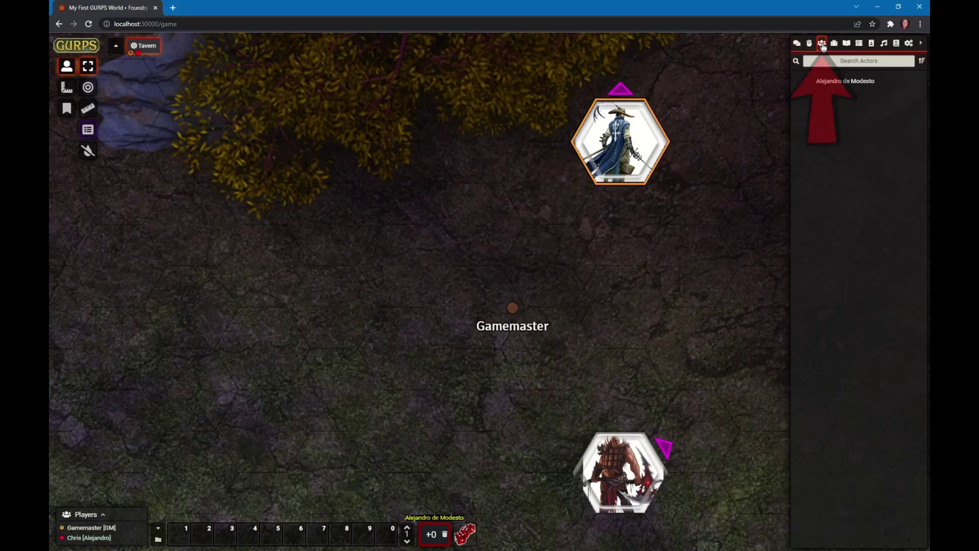
click(845, 86)
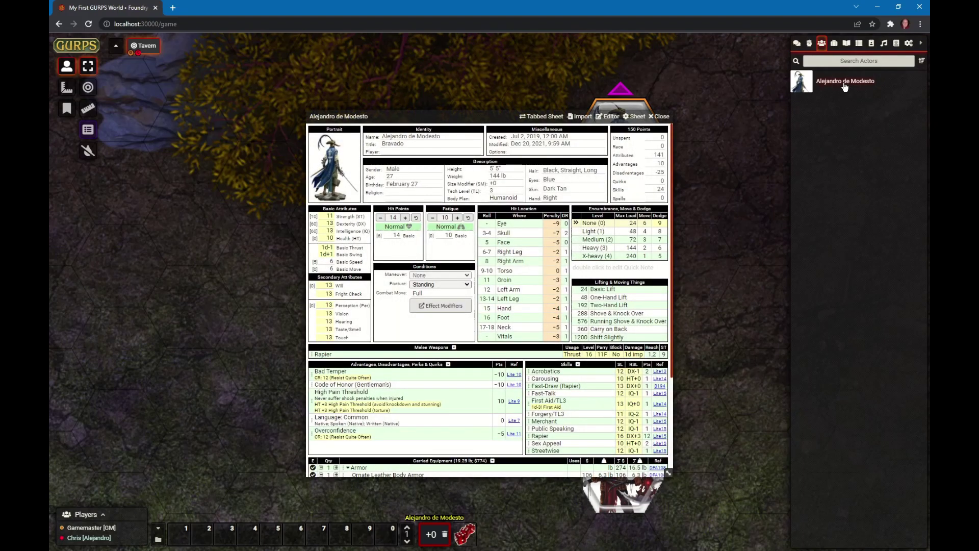
click(660, 116)
mouse_move(624, 144)
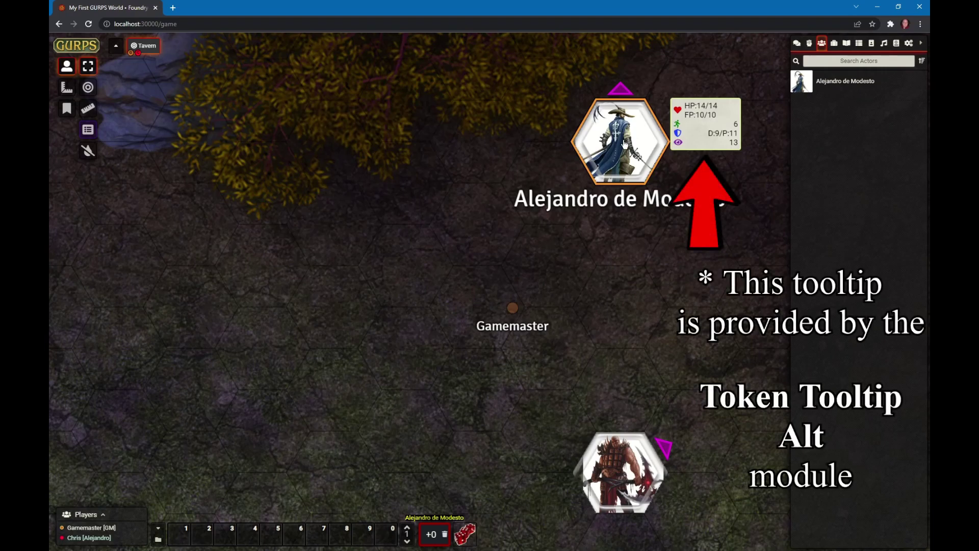
double_click(624, 144)
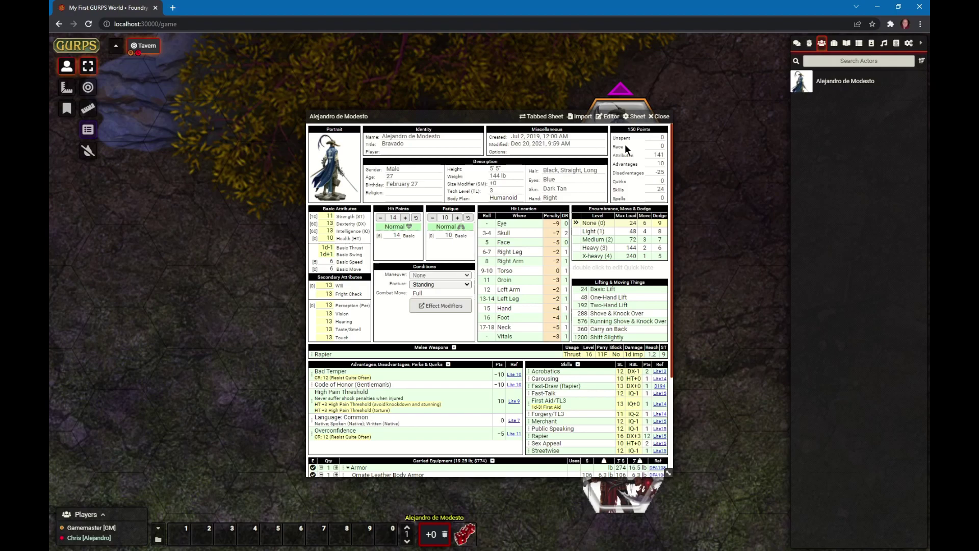
drag(481, 117, 369, 63)
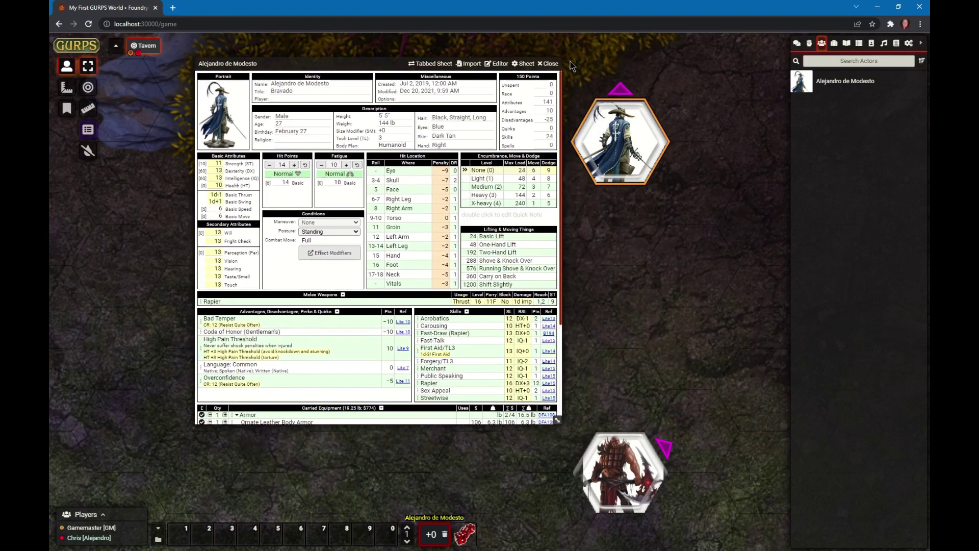
double_click(319, 66)
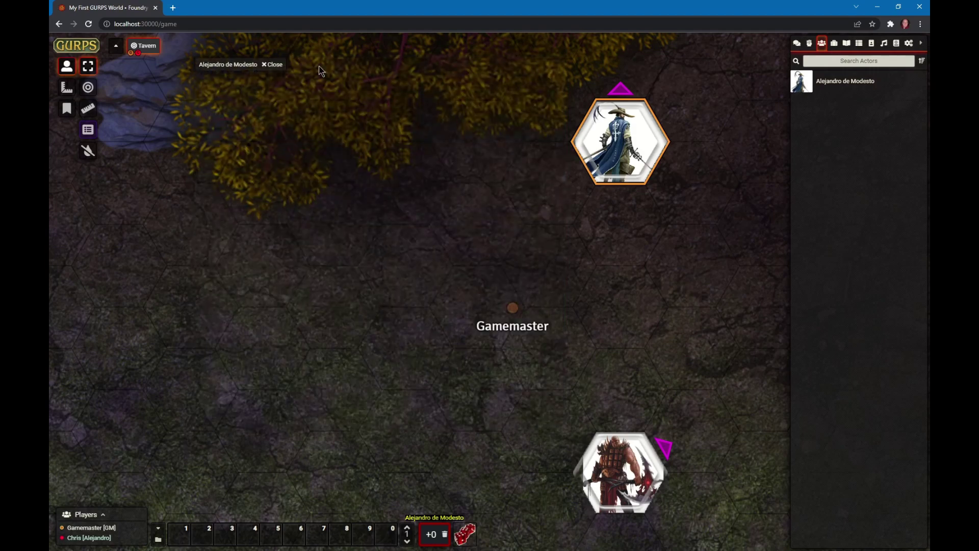
double_click(227, 65)
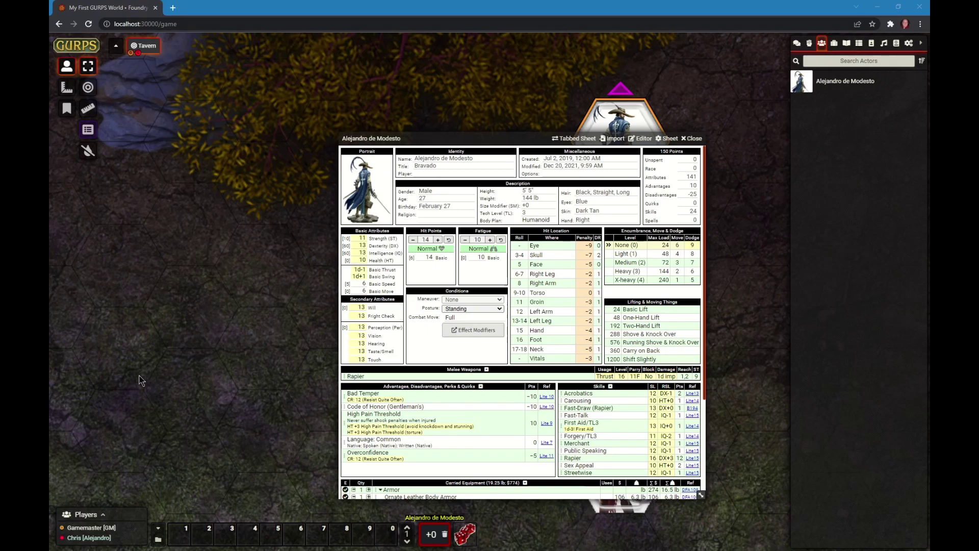
- Roll Perception against 13 from the sheet and view the successful 7 in chat
click(363, 328)
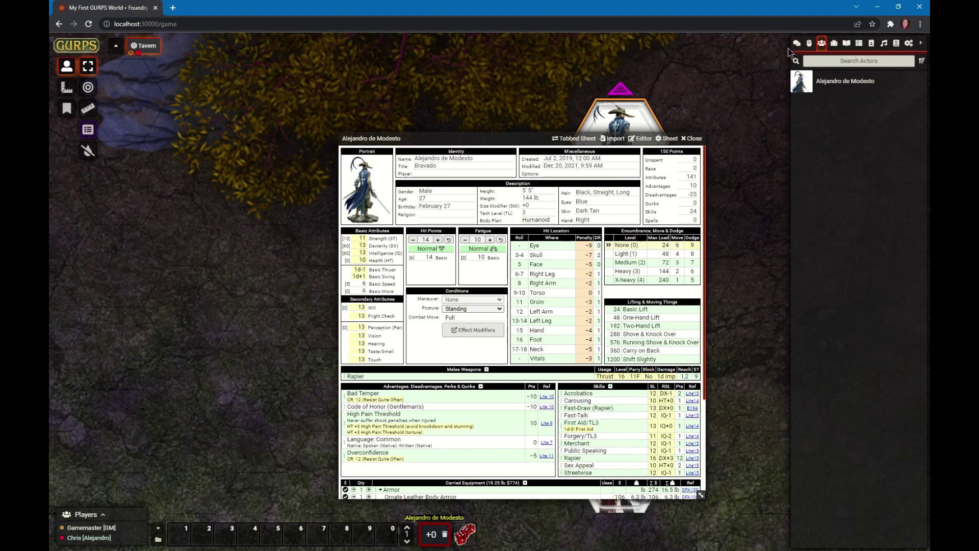
click(796, 43)
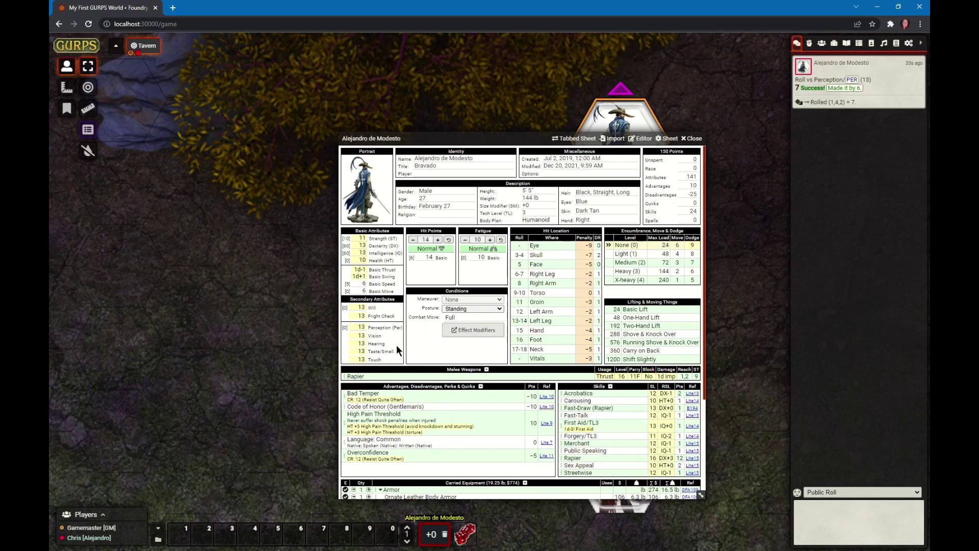
- Make blind Perception rolls from the sheet and the chat's (Blind Roll) PER link, comparing with the GM view
click(362, 328)
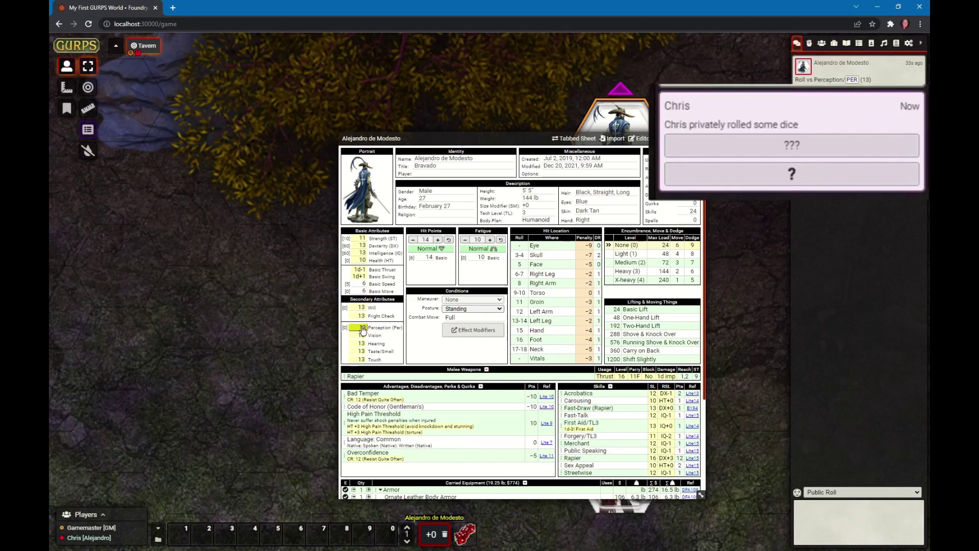
double_click(317, 13)
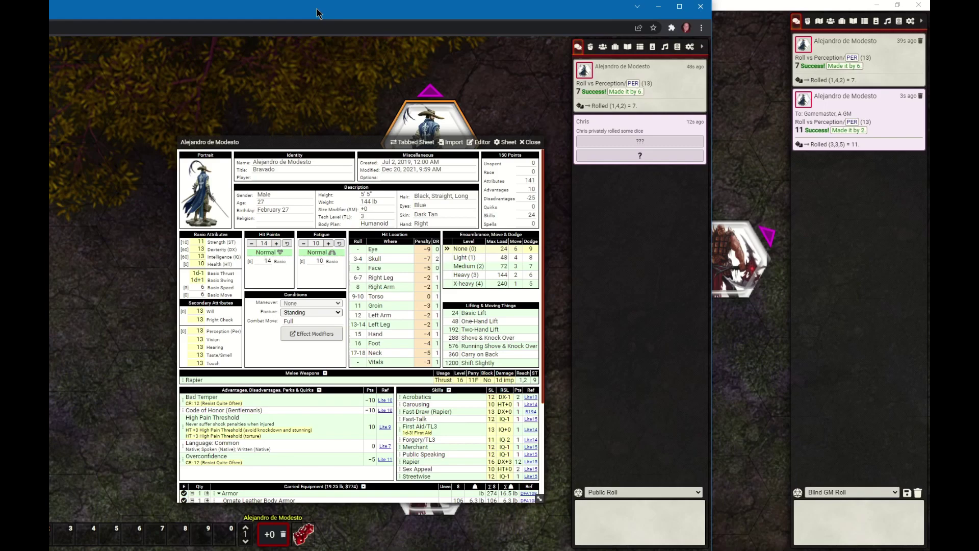
click(203, 332)
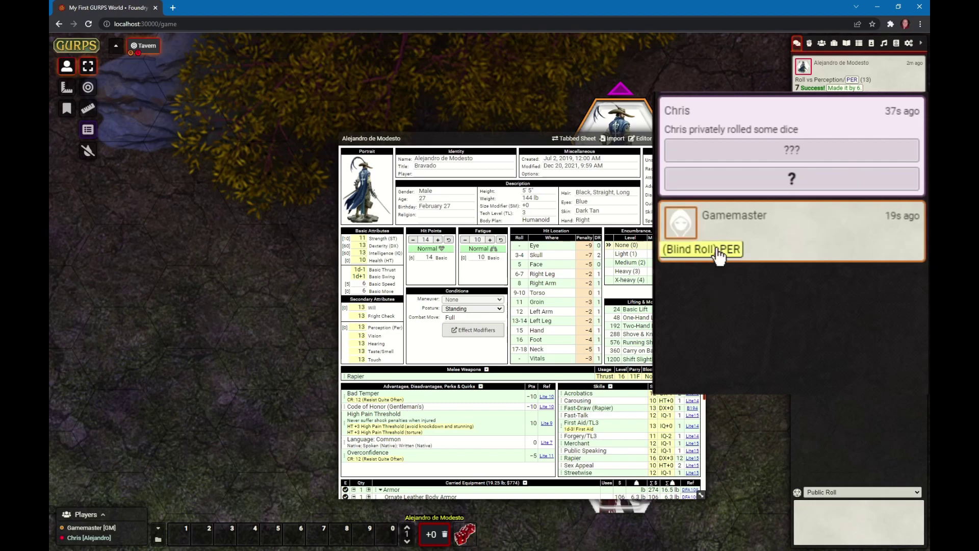
click(719, 251)
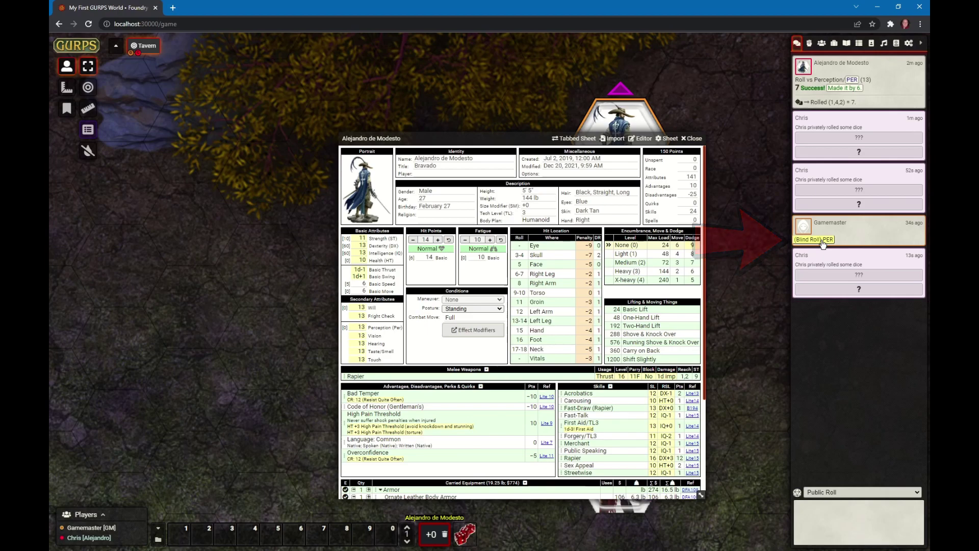
- Save the (Blind Roll) PER button to hotbar slot 1 and the sheet's notes, rolling each
mouse_move(823, 244)
mouse_down()
mouse_move(251, 472)
mouse_move(183, 533)
mouse_up()
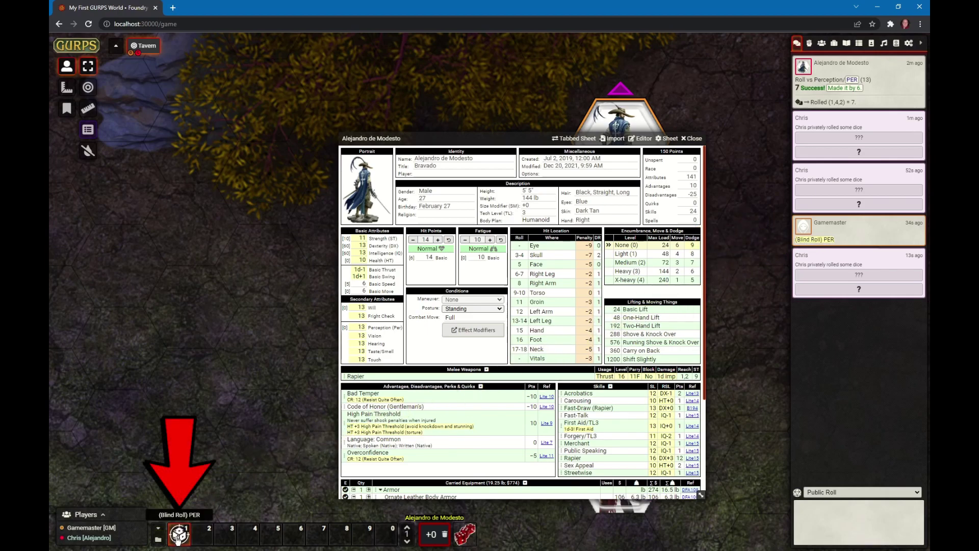
click(182, 533)
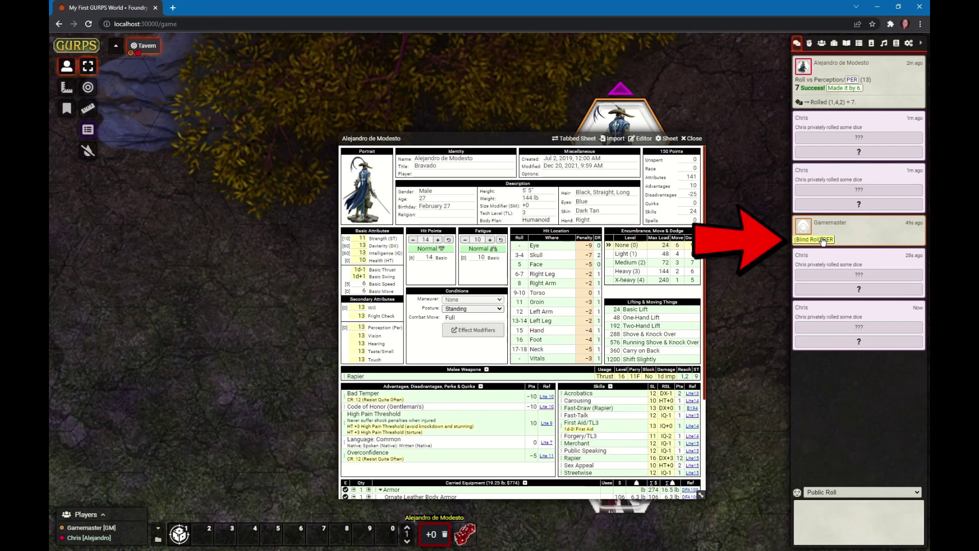
drag(826, 241, 635, 294)
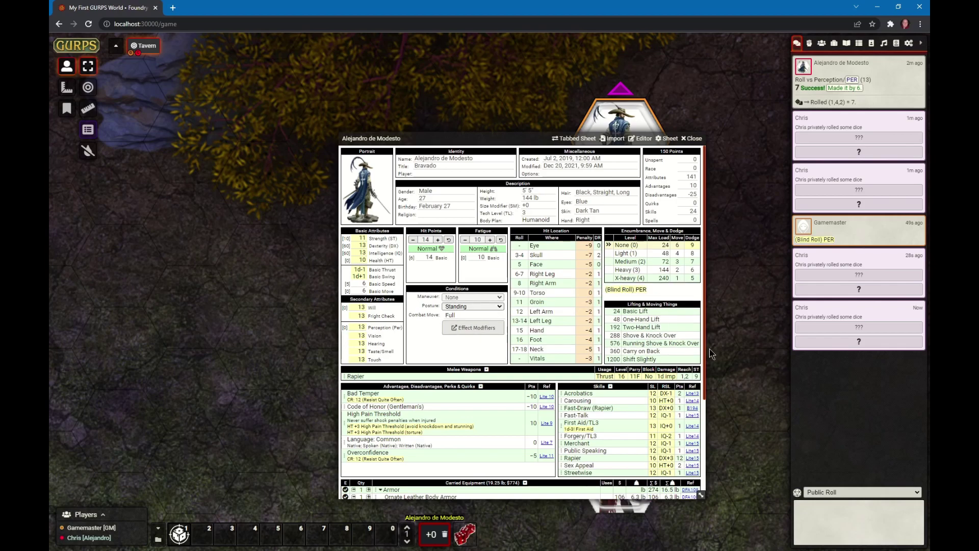
double_click(643, 294)
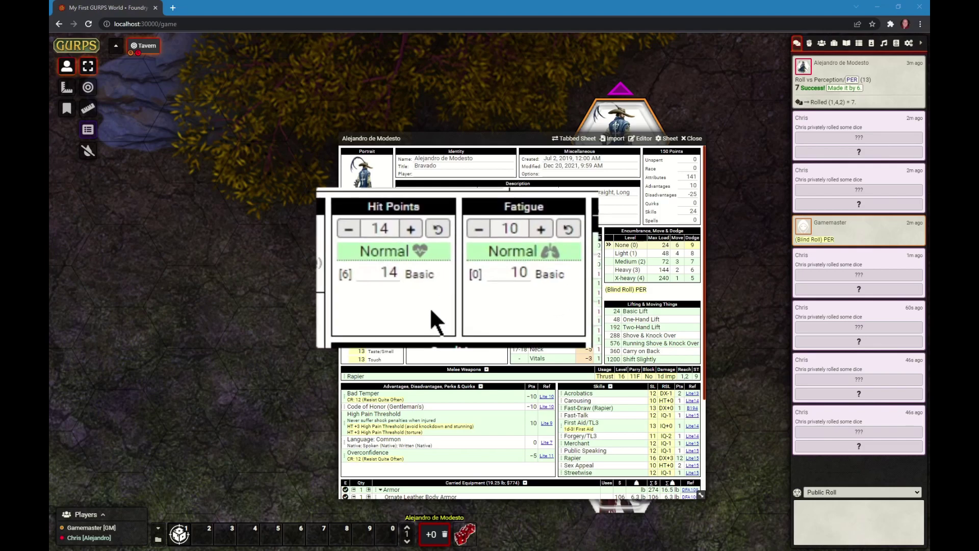
click(349, 230)
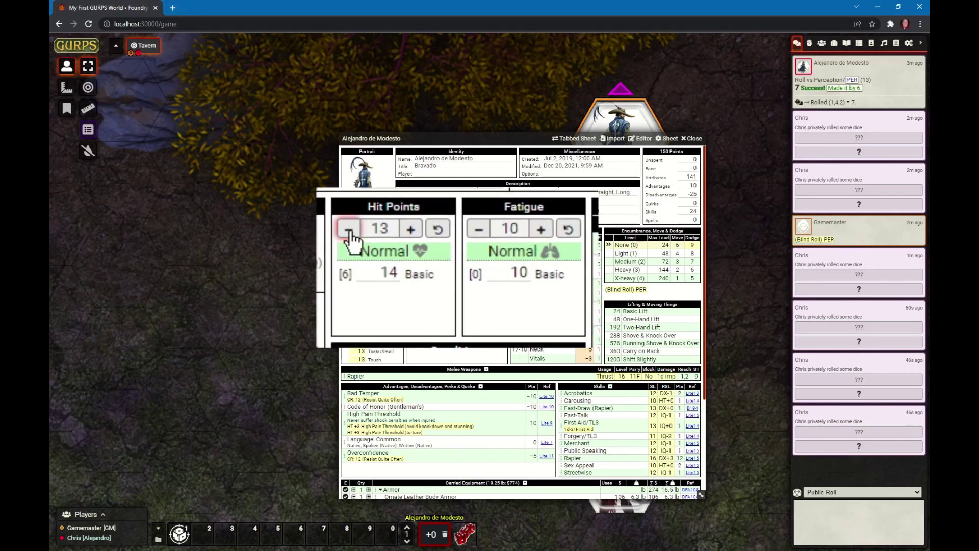
click(411, 230)
click(349, 230)
click(410, 230)
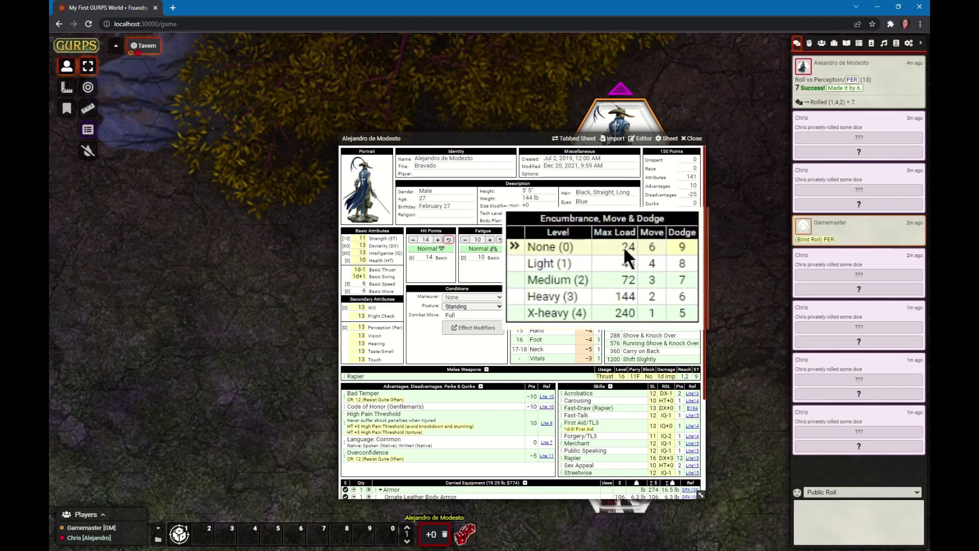
- Roll Dodge 9, a Rapier thrust at 16, and the Rapier's 1d imp damage
click(685, 250)
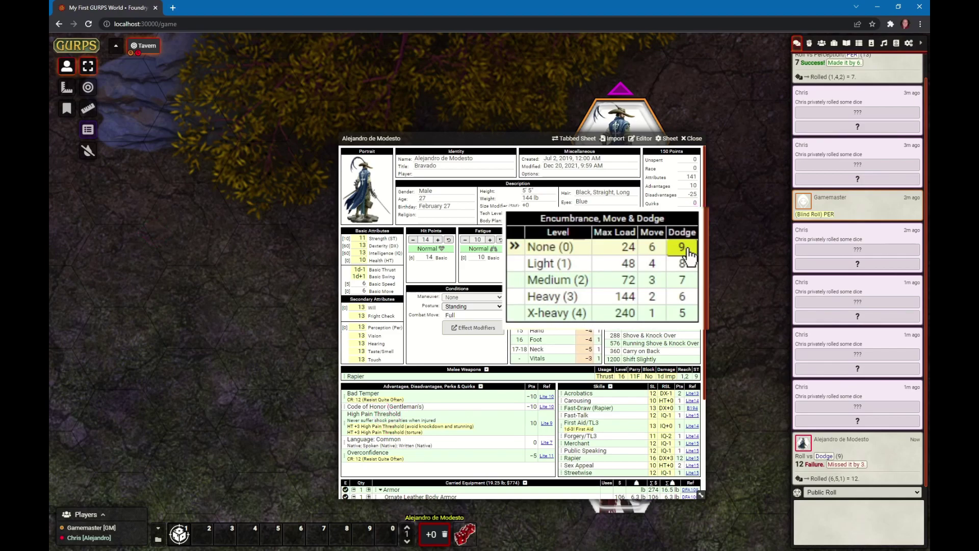
mouse_move(619, 377)
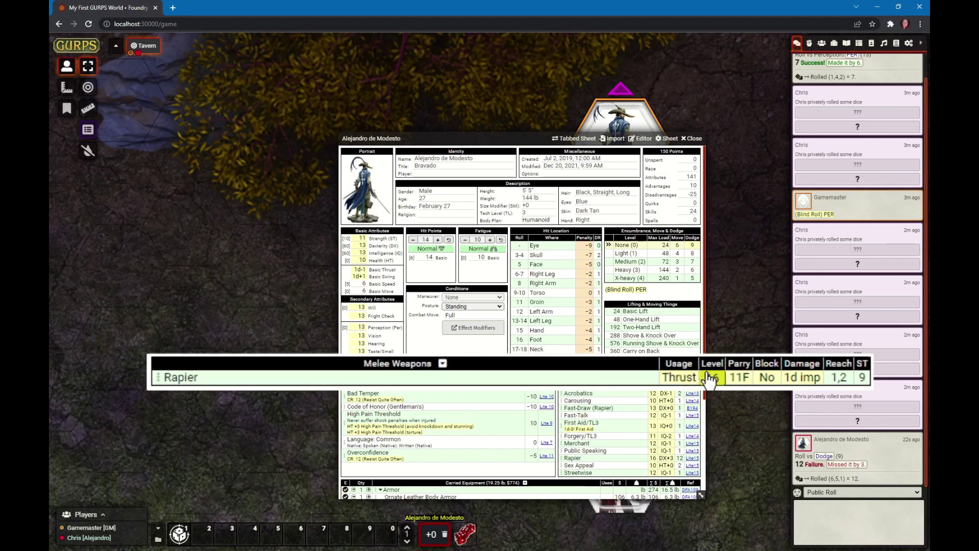
click(682, 378)
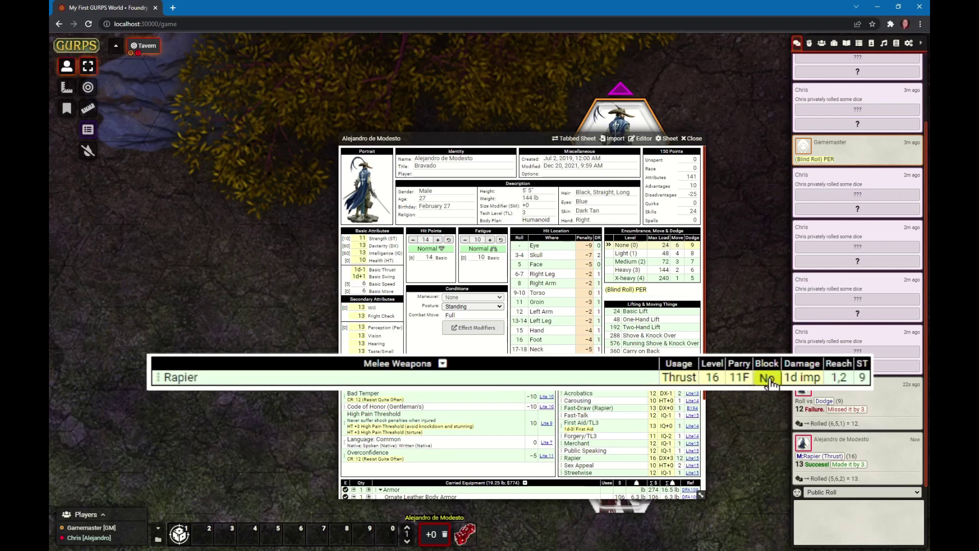
click(668, 378)
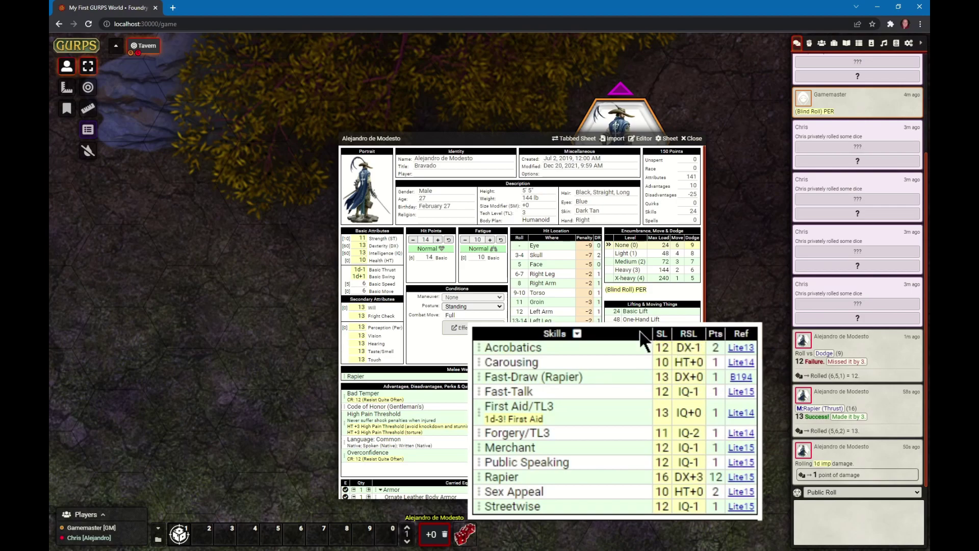
- Roll First Aid/TL3 (18, critical failure), then view and close the B194 Fast-Draw page
click(663, 416)
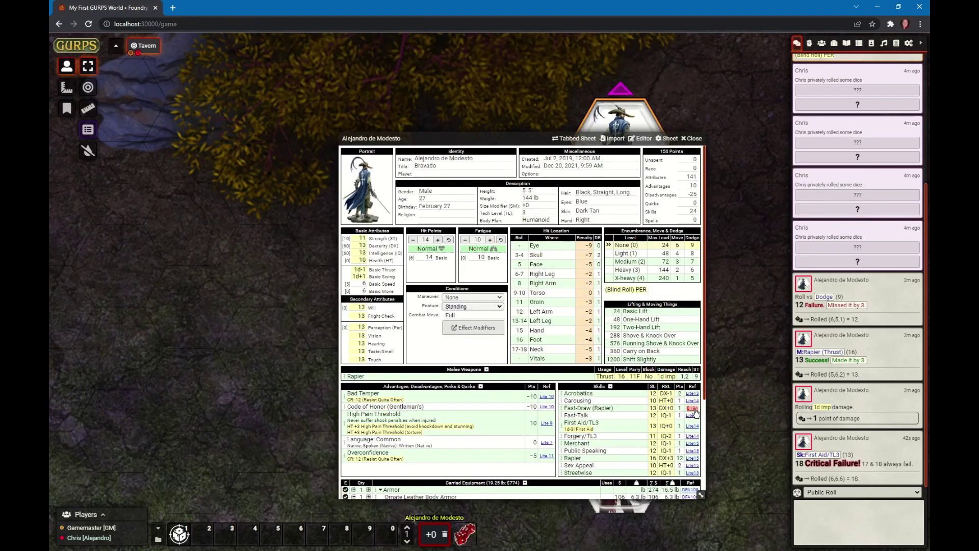
click(693, 408)
key(Escape)
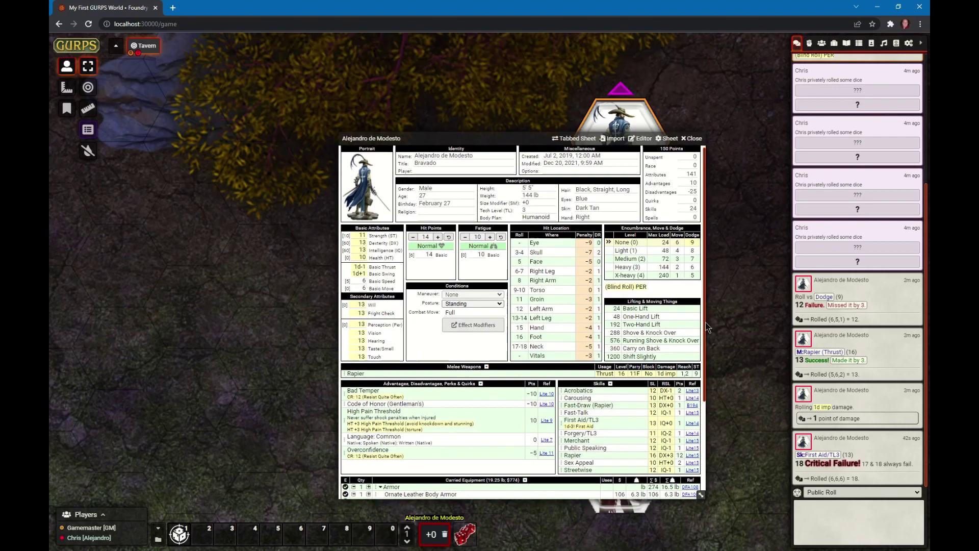
- Raise the Silver Coin quantity from 3 to 5 and open the Other Equipment header menu
scroll(539, 366, down, 5)
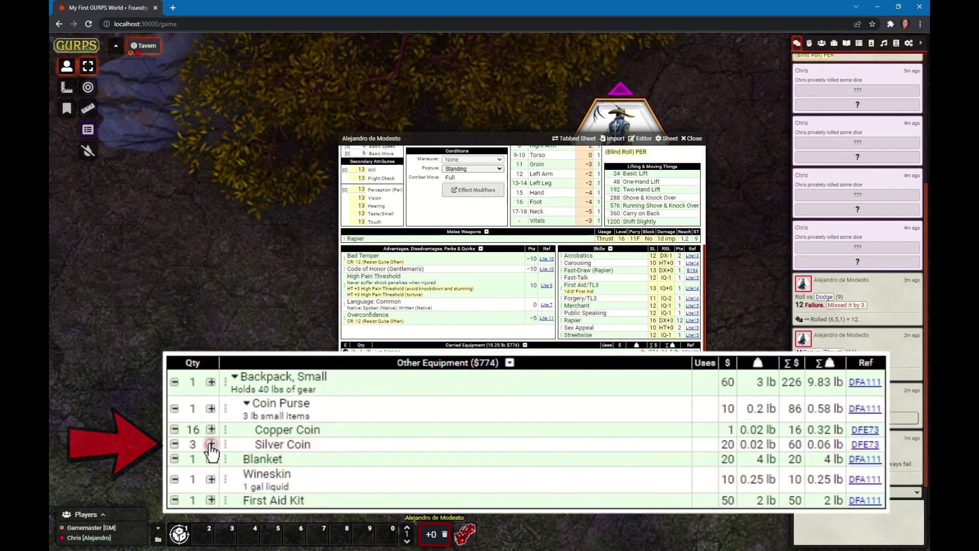
click(210, 444)
click(211, 444)
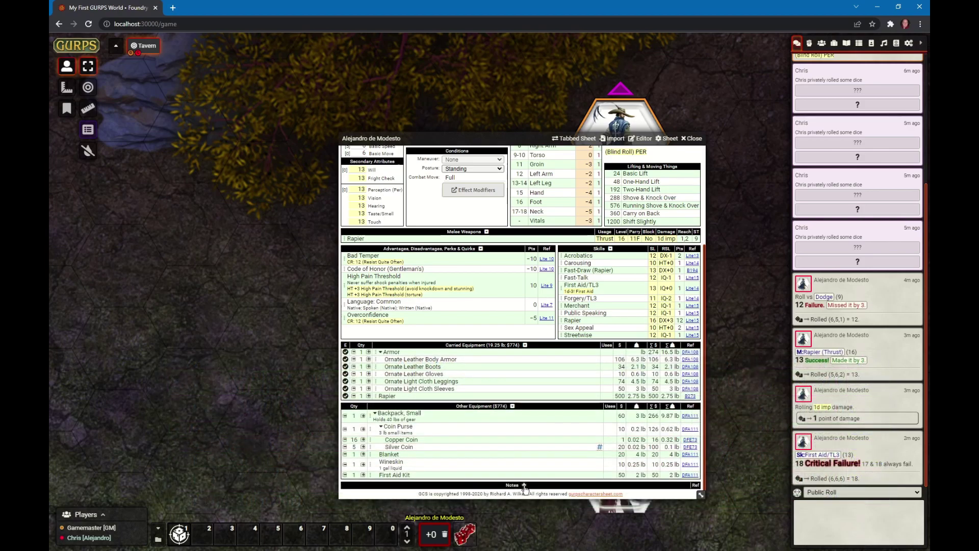
click(512, 406)
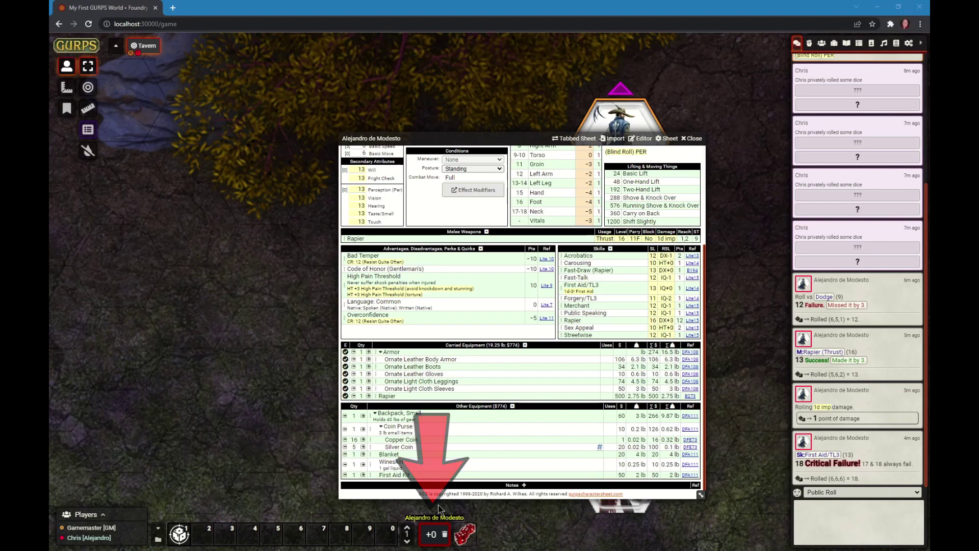
click(431, 535)
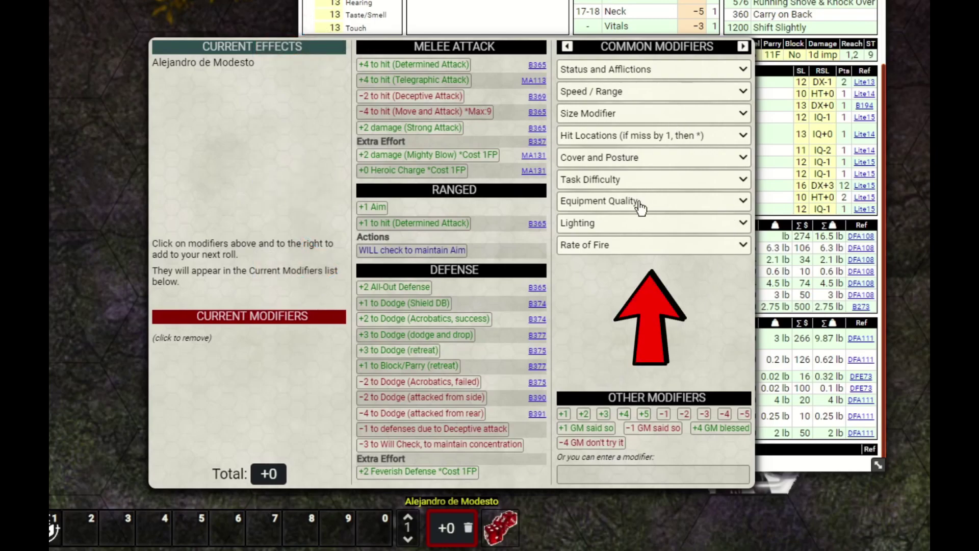
click(742, 46)
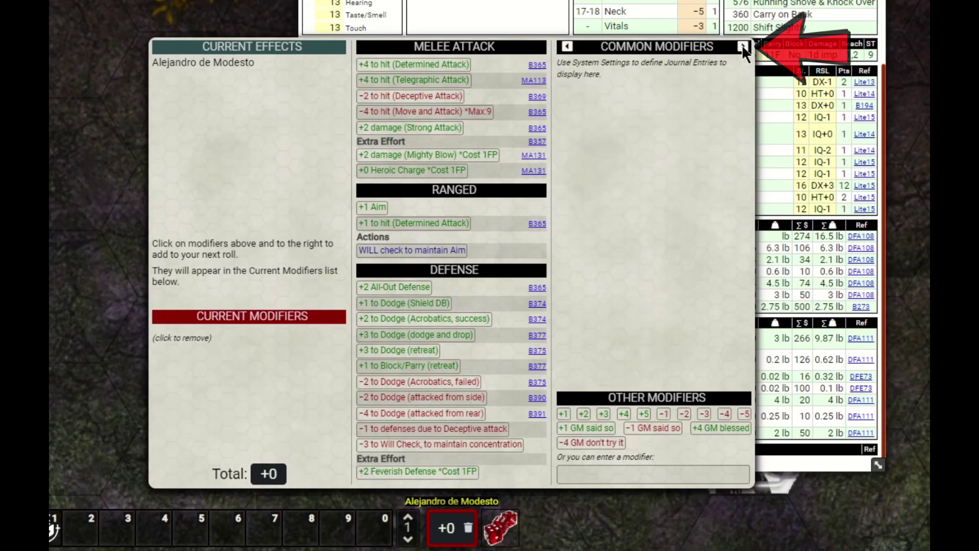
click(742, 47)
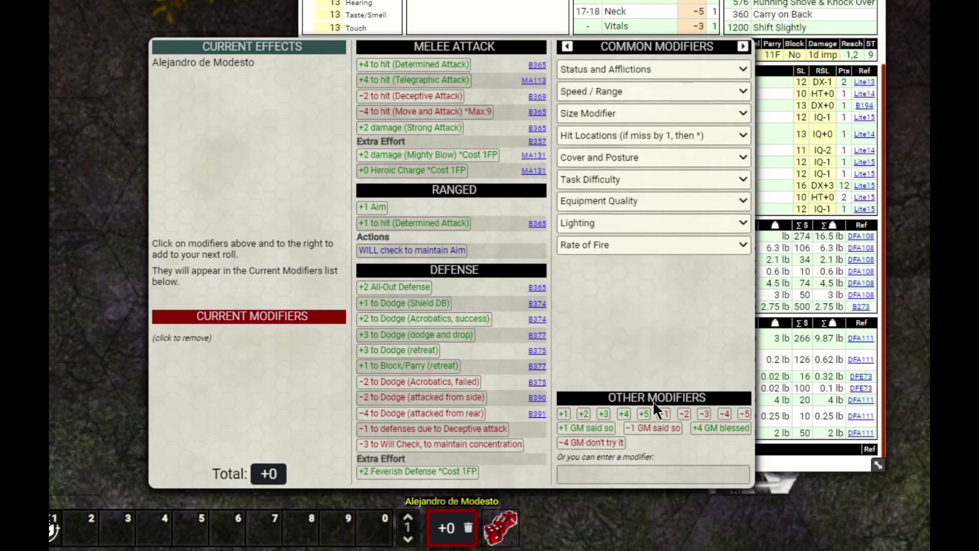
click(612, 476)
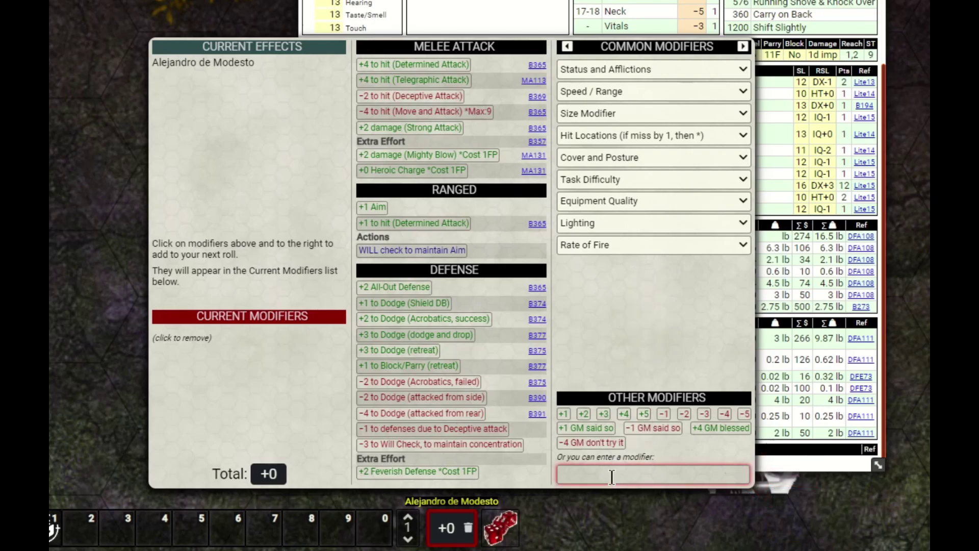
click(449, 530)
click(452, 536)
scroll(451, 536, up, 2)
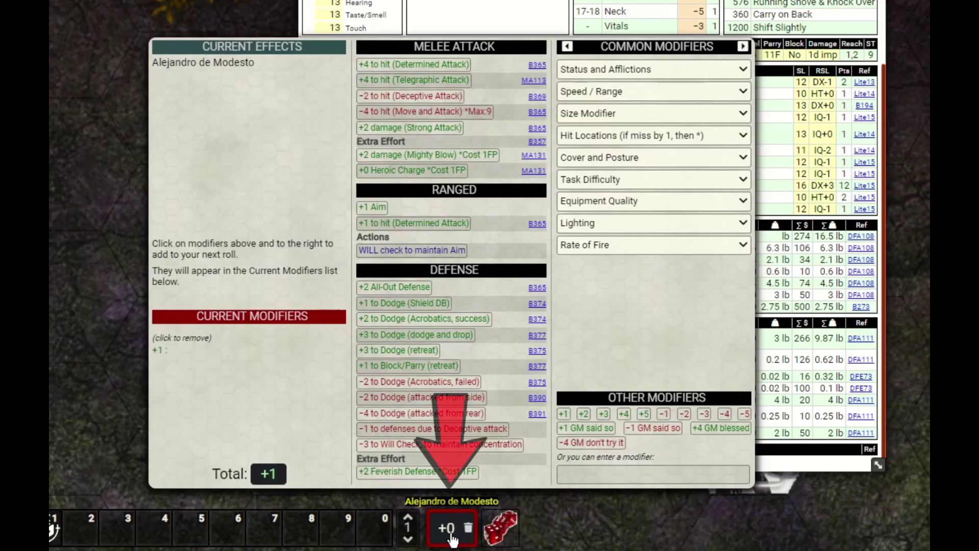
scroll(451, 536, down, 4)
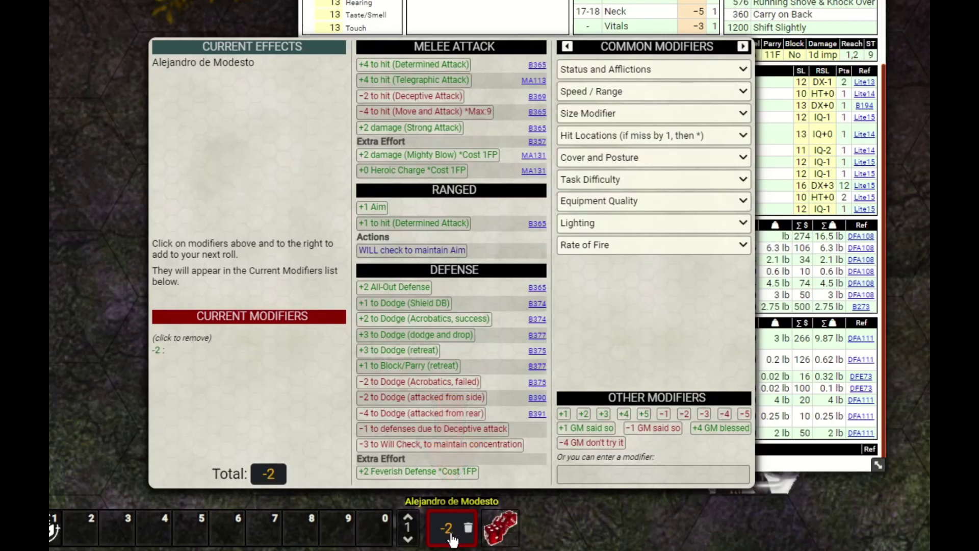
scroll(451, 536, up, 2)
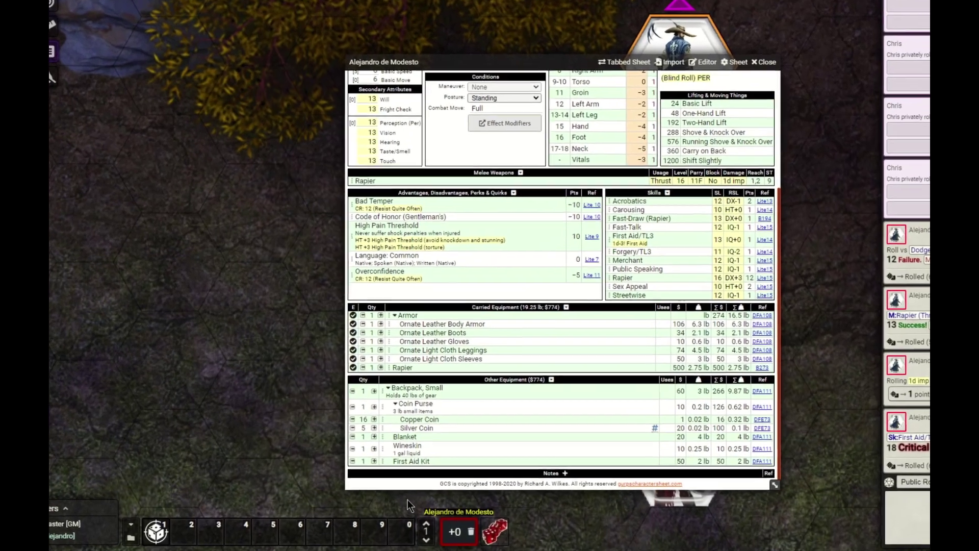
- Add the -3 Deep twilight / candlelight lighting modifier, then remove it again
click(431, 534)
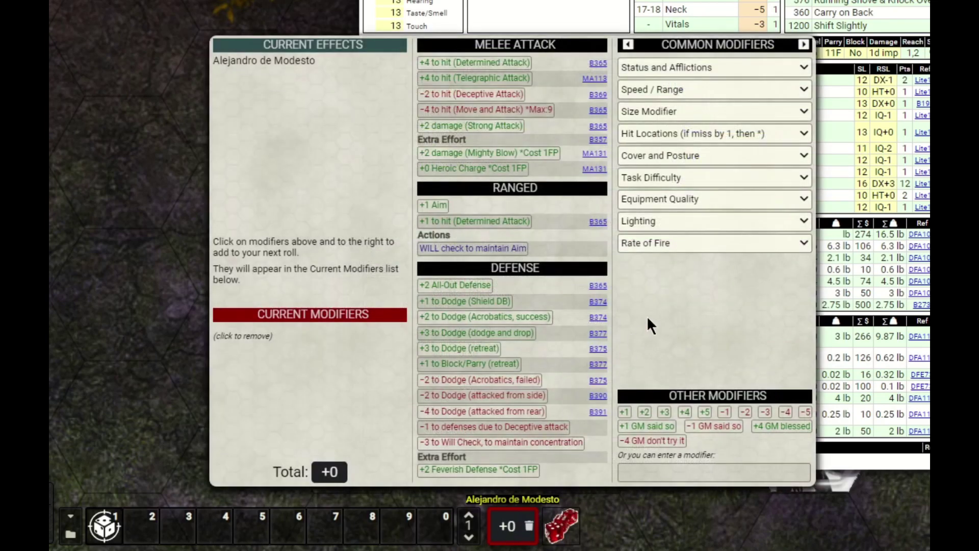
click(777, 223)
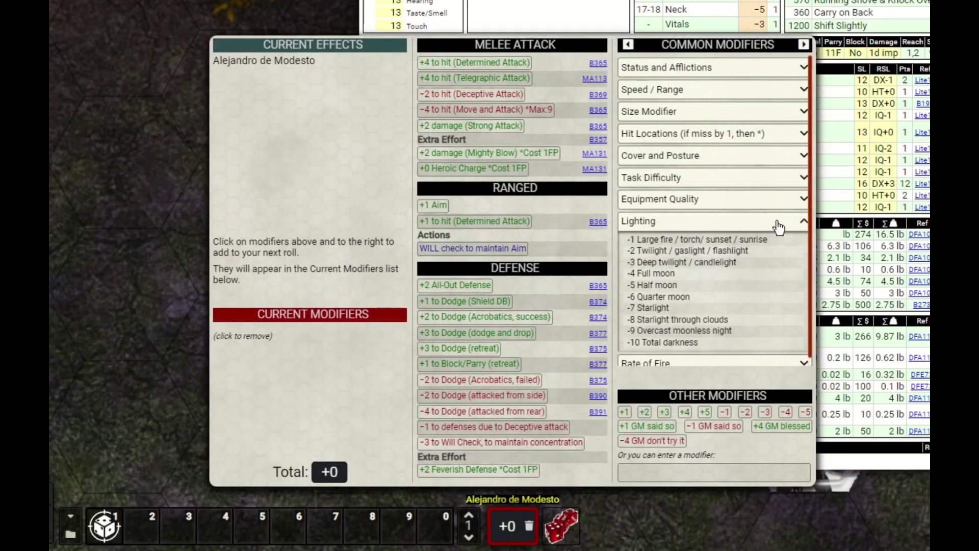
click(724, 262)
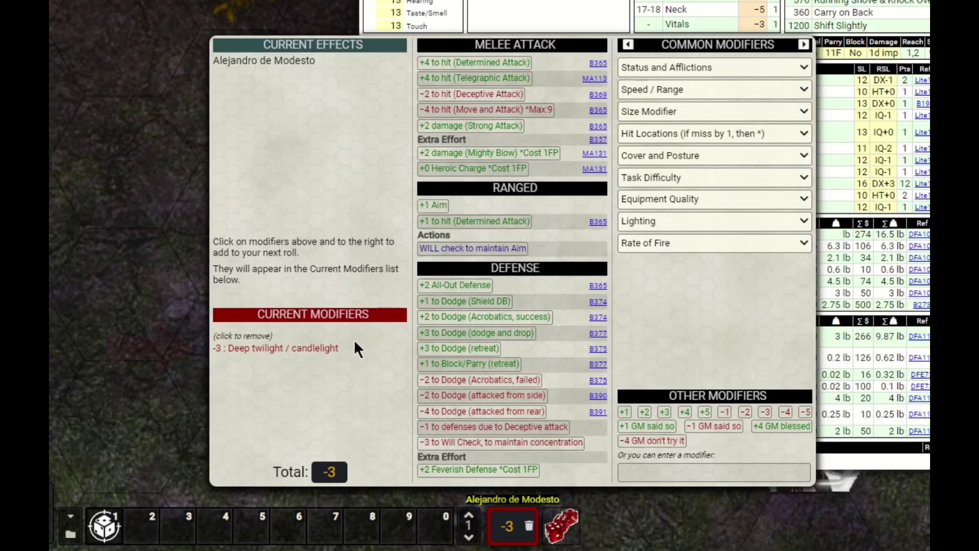
mouse_move(294, 352)
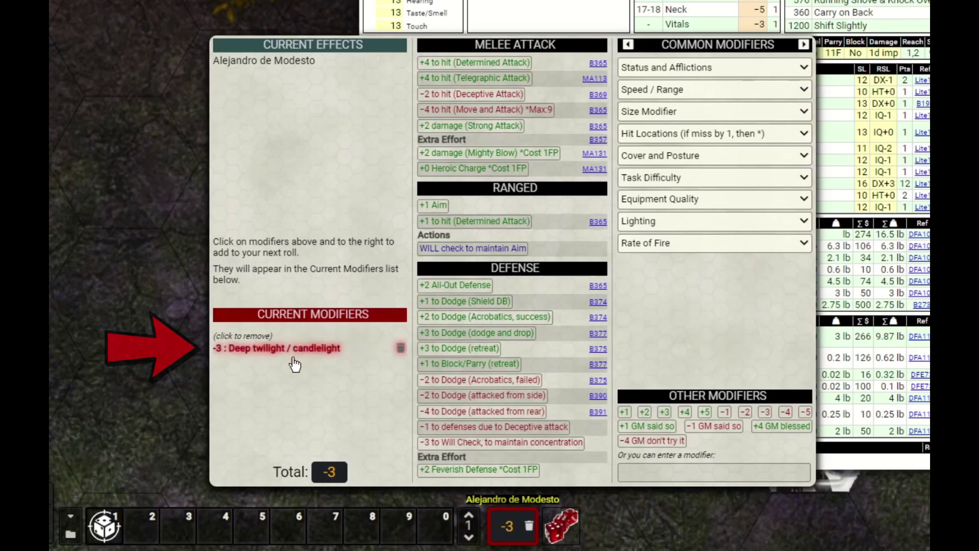
click(399, 349)
- Add defense modifiers: +1 Block/Parry retreat, Acrobatics dodge penalties and bonuses, +3 dodge and drop
click(471, 364)
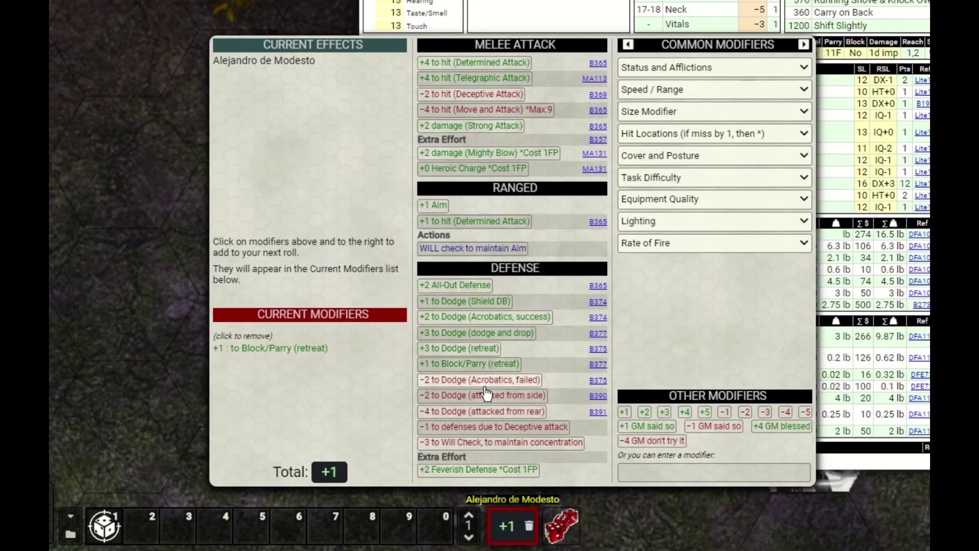
click(483, 380)
click(485, 316)
click(474, 332)
click(482, 380)
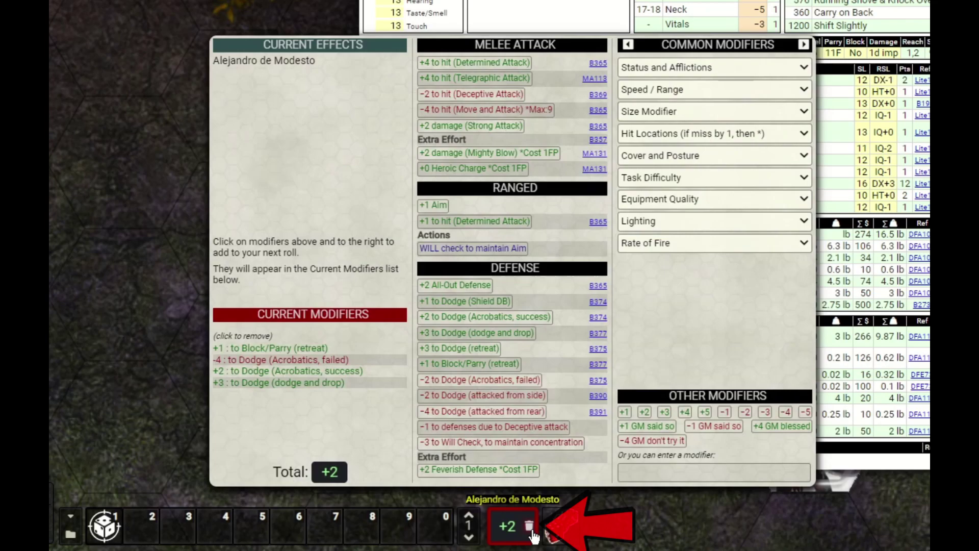
- Clear the bucket, then add a generic -2 and the -2 Twilight / gaslight / flashlight modifier
click(530, 528)
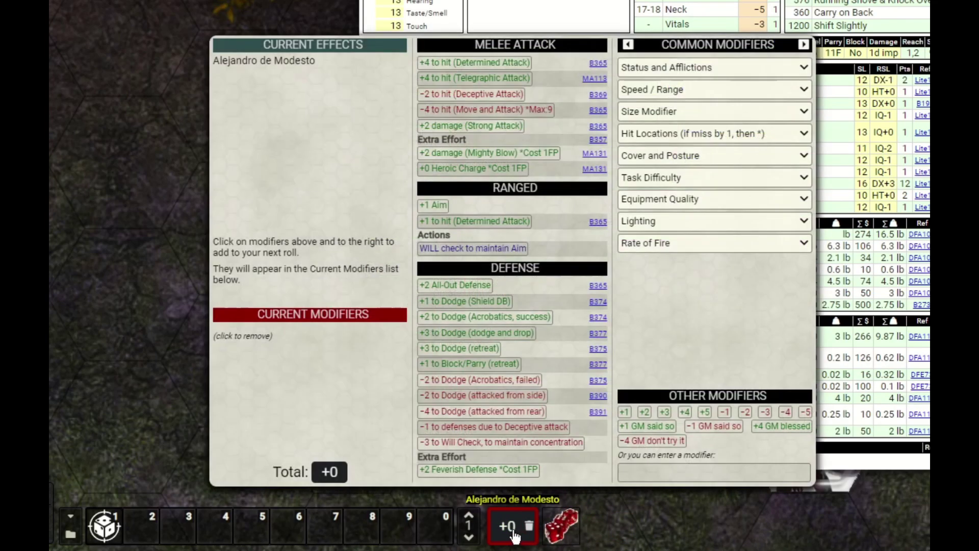
mouse_move(516, 535)
click(744, 413)
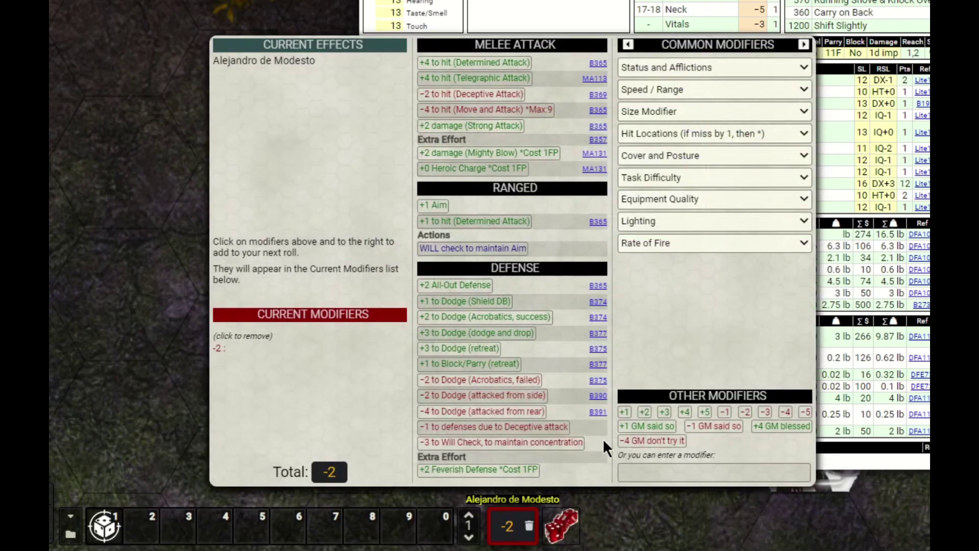
click(670, 232)
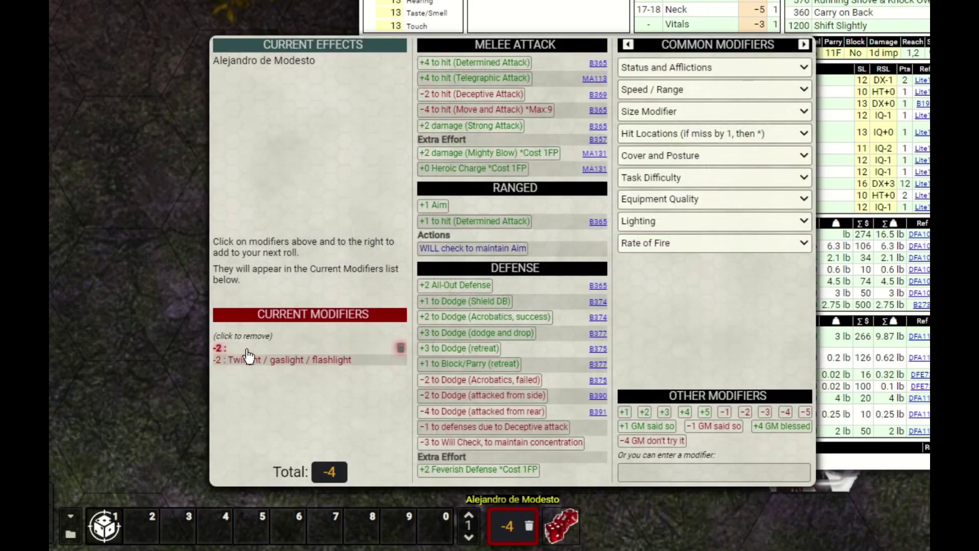
- Drop the Twilight modifier, roll Perception (9 vs 11), and reload the -2 Twilight modifier from chat
click(400, 359)
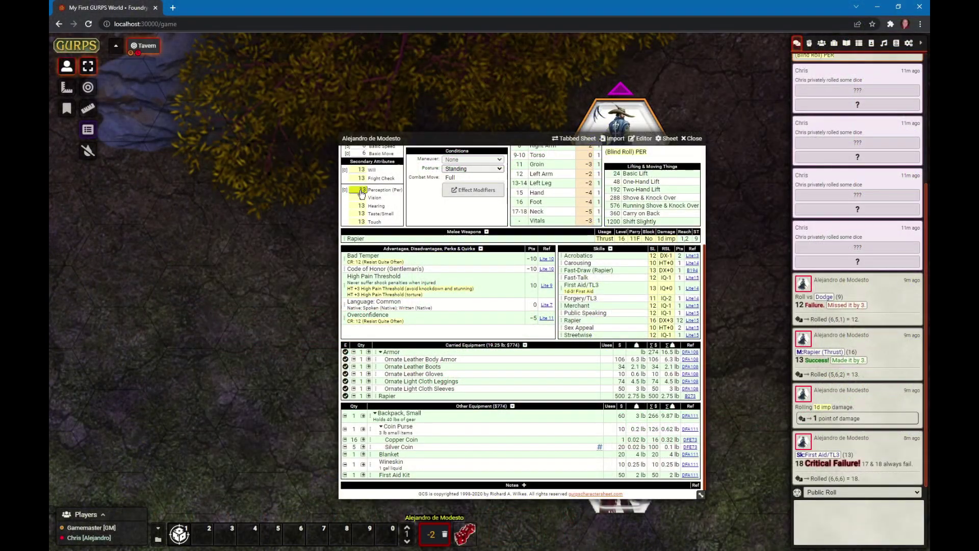
click(361, 191)
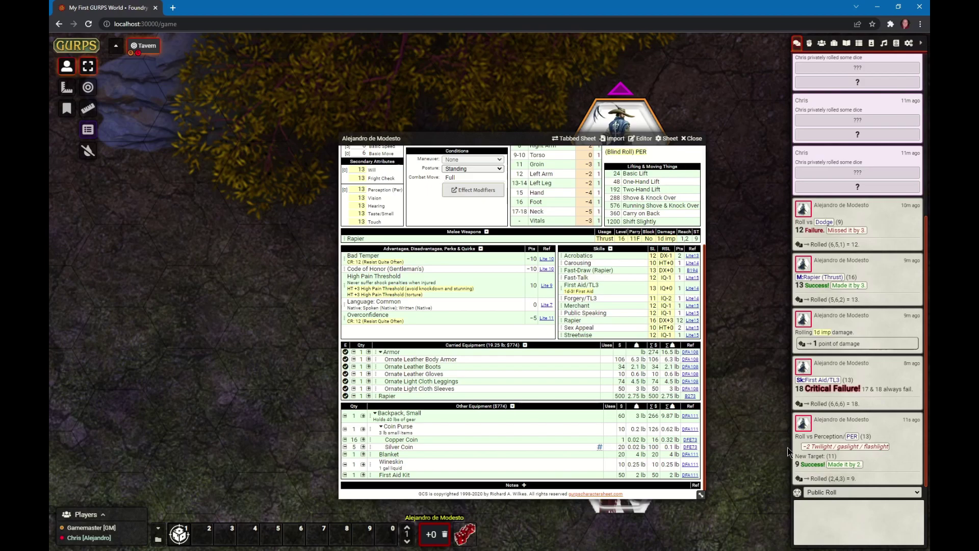
click(864, 447)
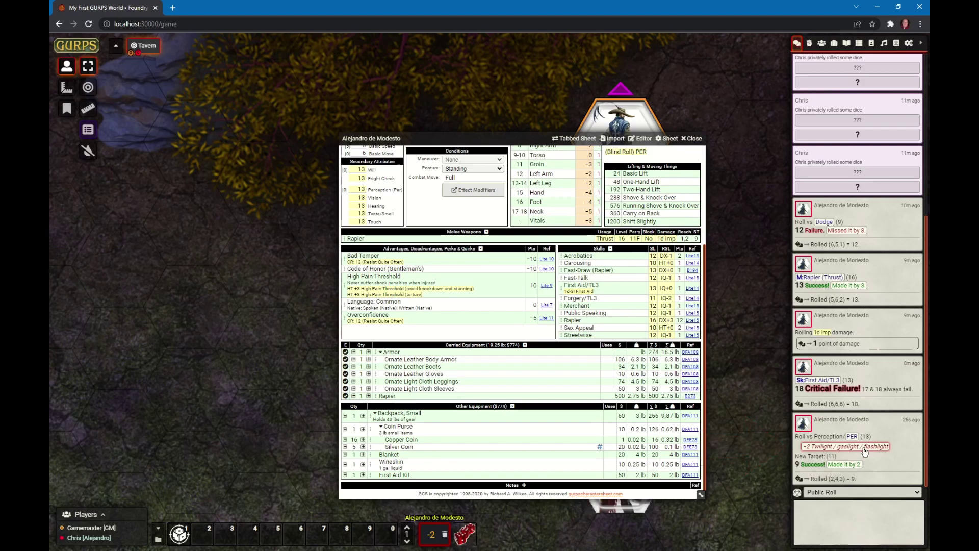
mouse_move(432, 534)
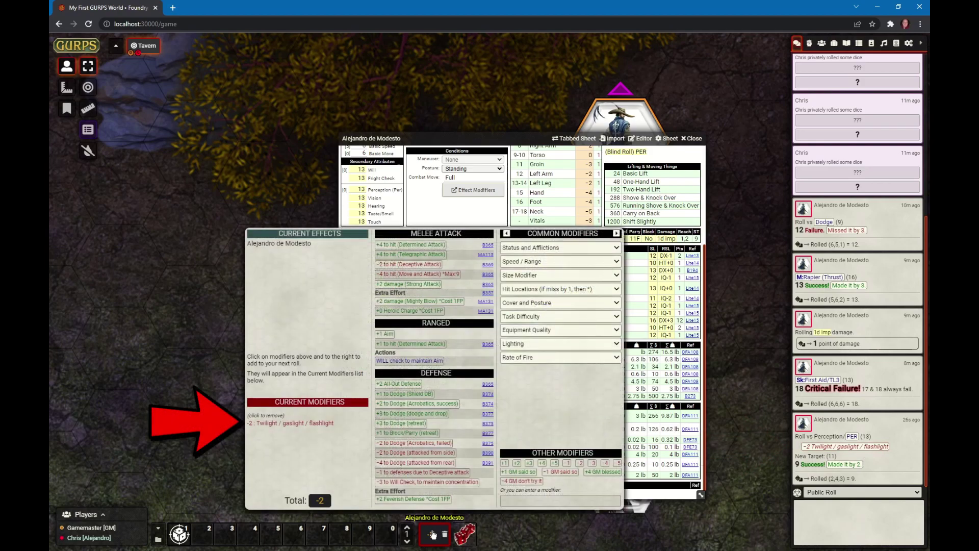
- Re-roll Perception from the chat card (10 vs 11) and add the GM's -1 to hit enemy debuff
click(853, 437)
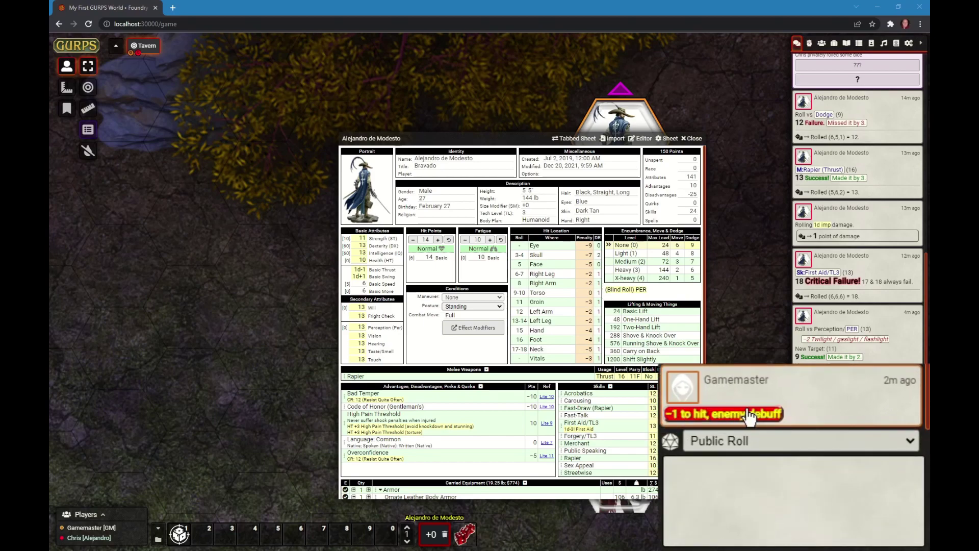
click(839, 481)
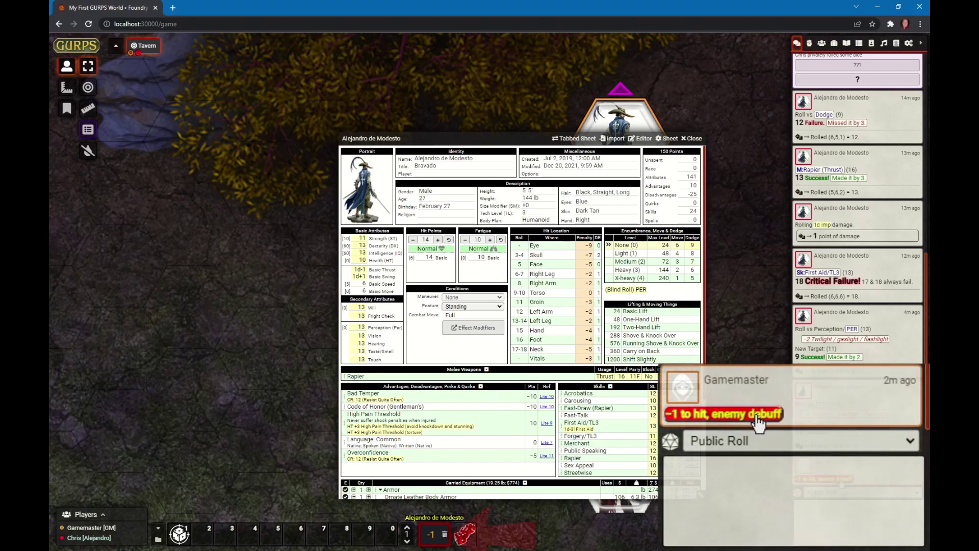
mouse_move(427, 538)
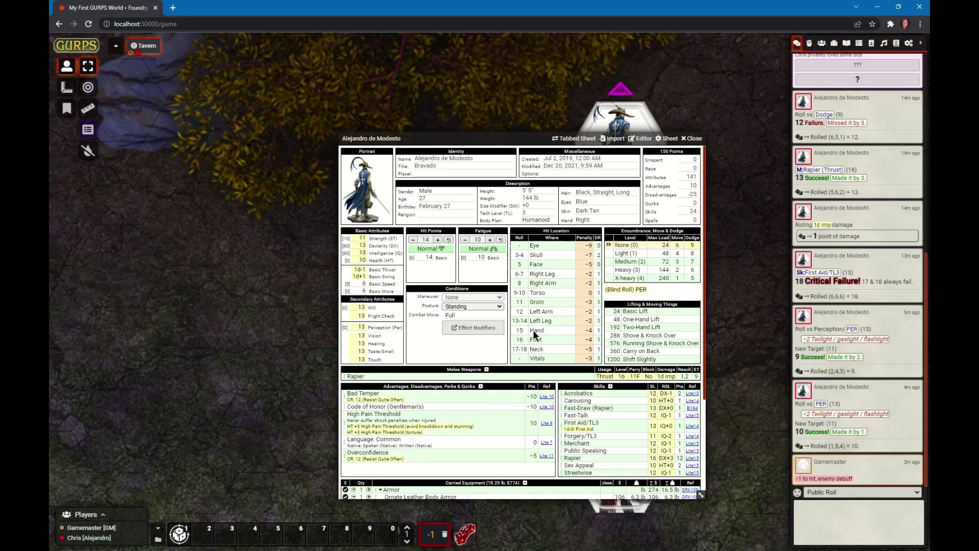
- Add Hand -4 and Large fire -1, save the -6 bucket as a hotbar slot 2 macro, and run it
click(587, 332)
click(536, 343)
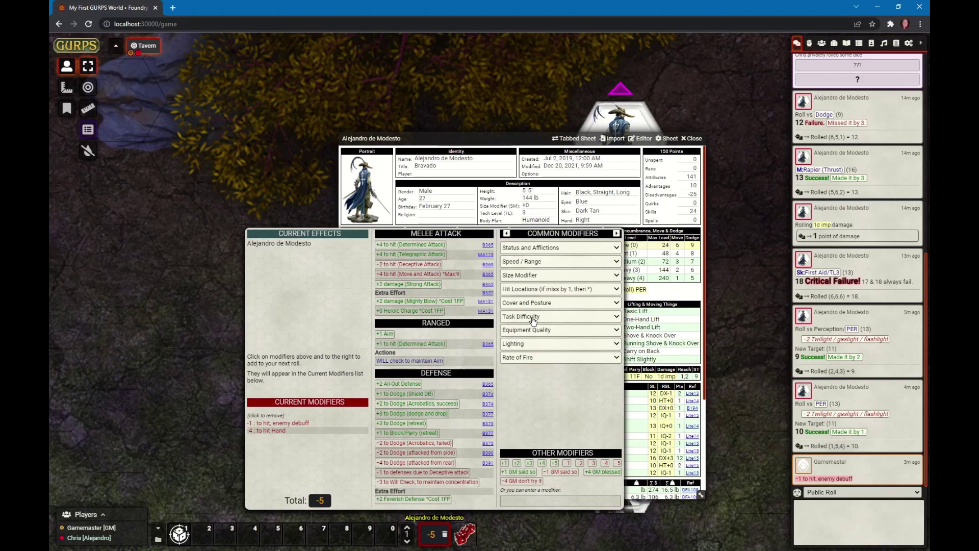
click(529, 320)
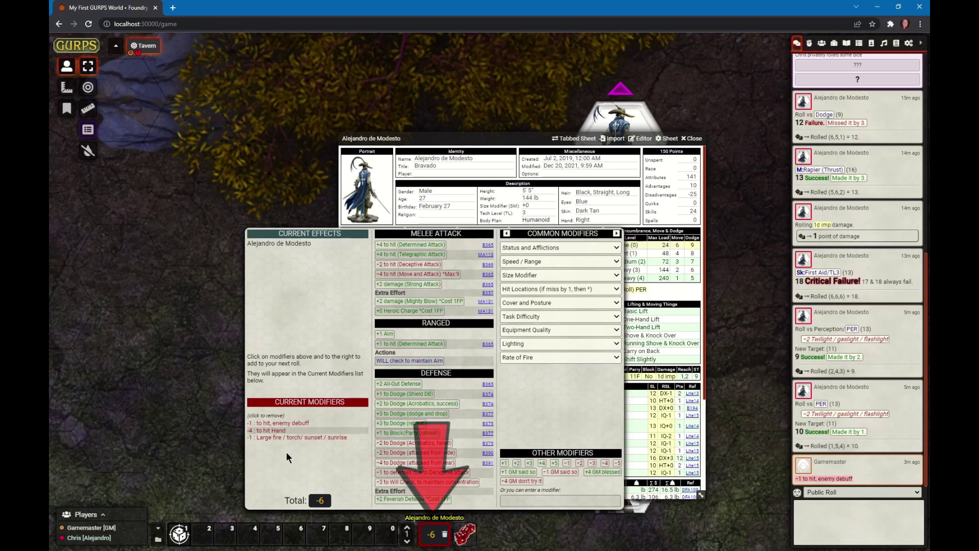
drag(435, 539, 203, 535)
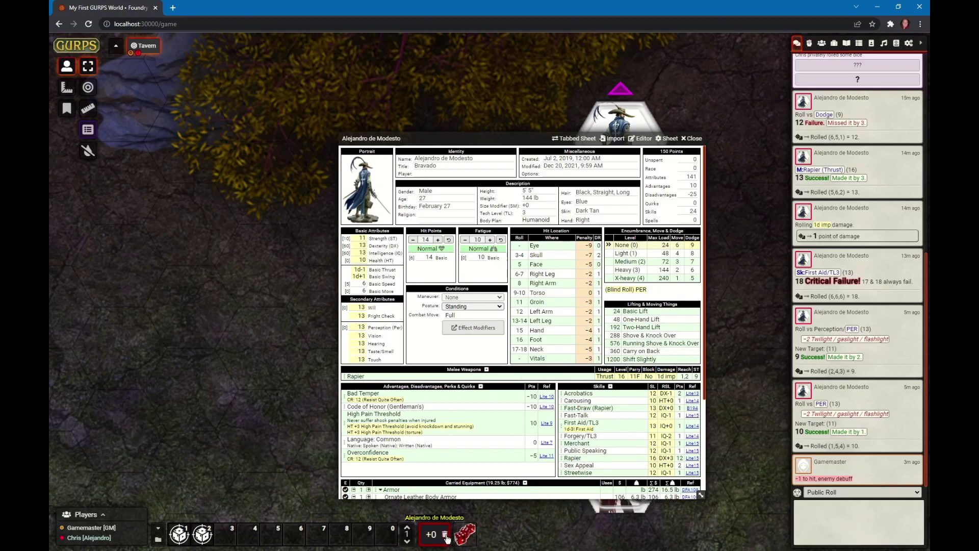
click(207, 536)
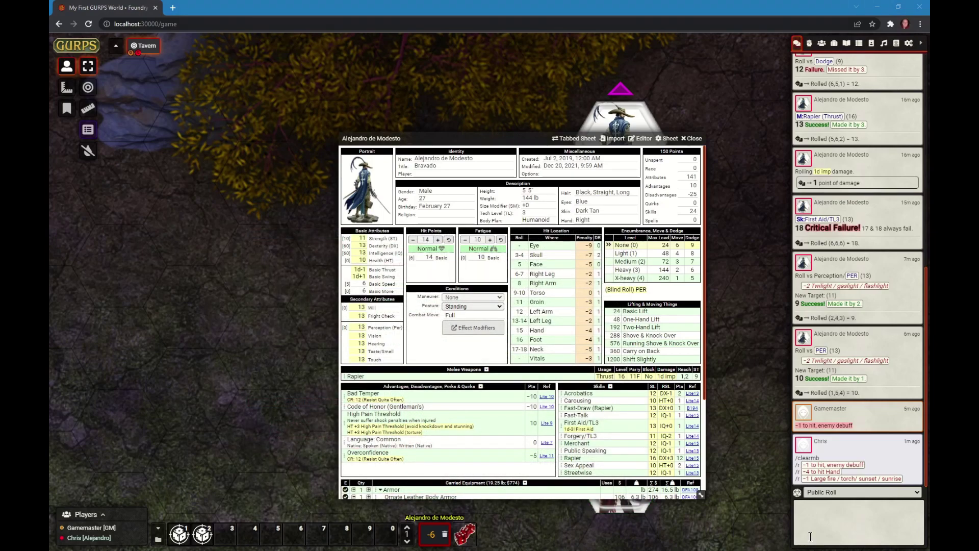
- Send /help in chat to list GURPS commands, then switch to the GURPS 4e users guide
click(852, 521)
text(/help)
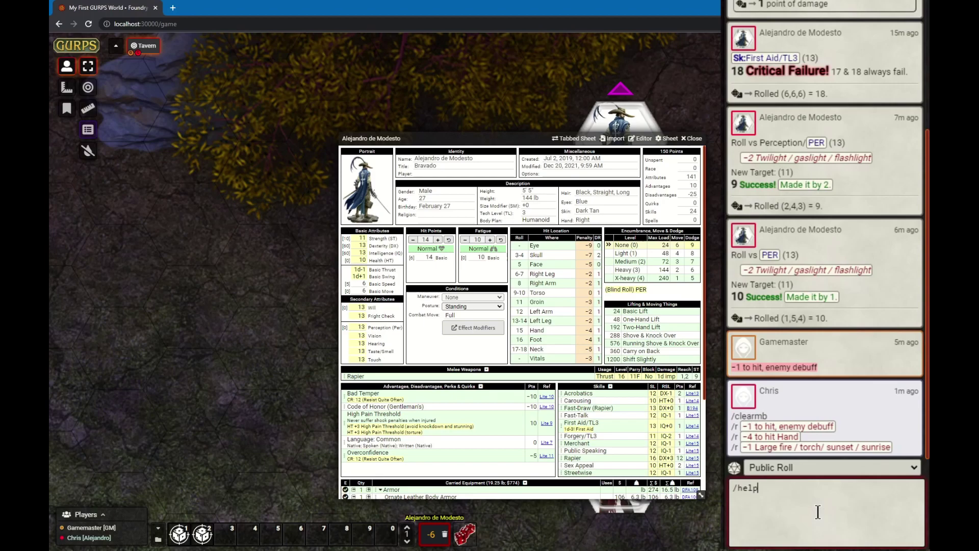
key(Return)
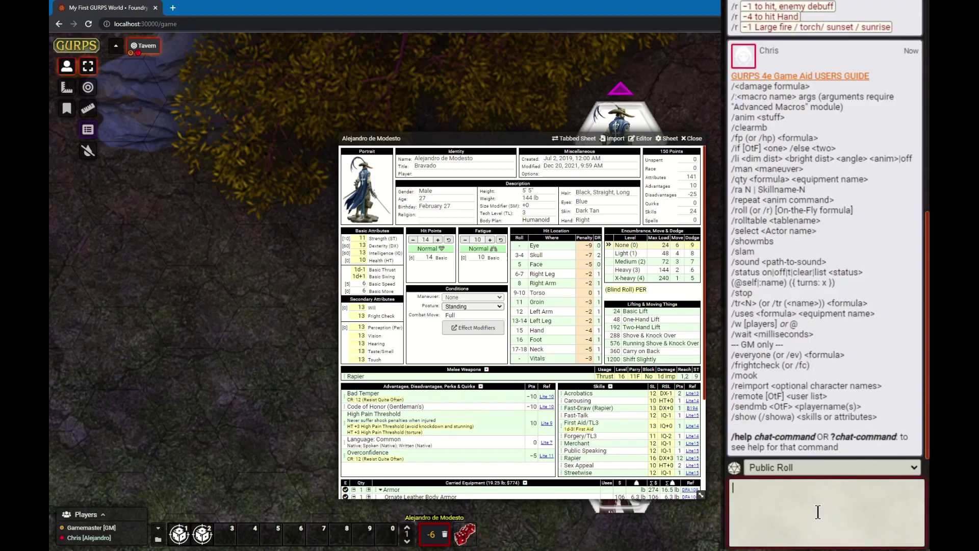
click(851, 77)
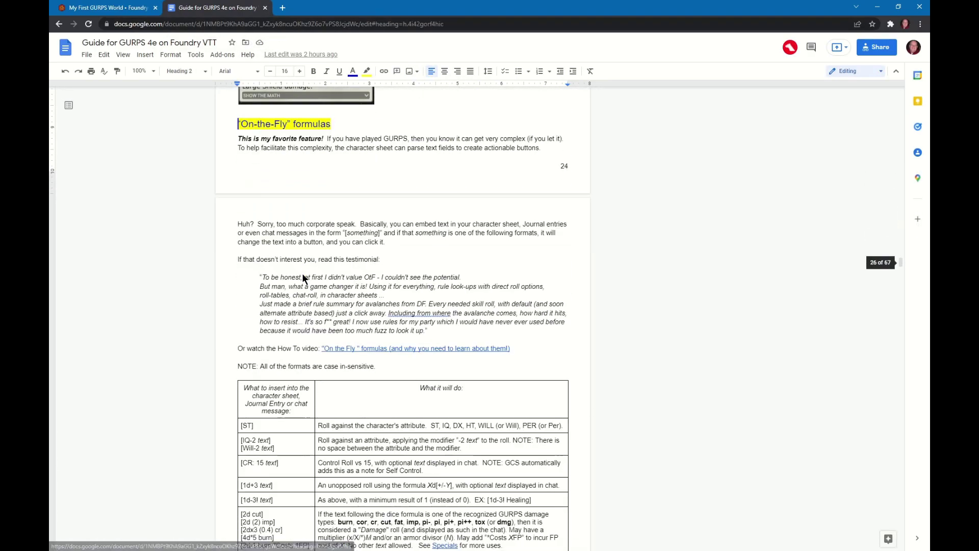
- Scroll the guide down to the [R:], [D:], [P:] and [ST26] formula rows
scroll(356, 274, down, 8)
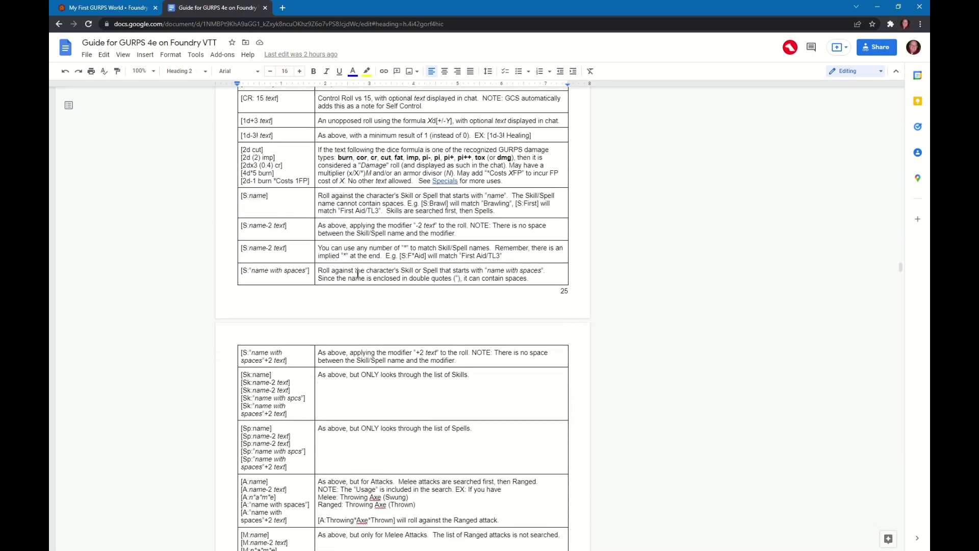
scroll(358, 274, down, 7)
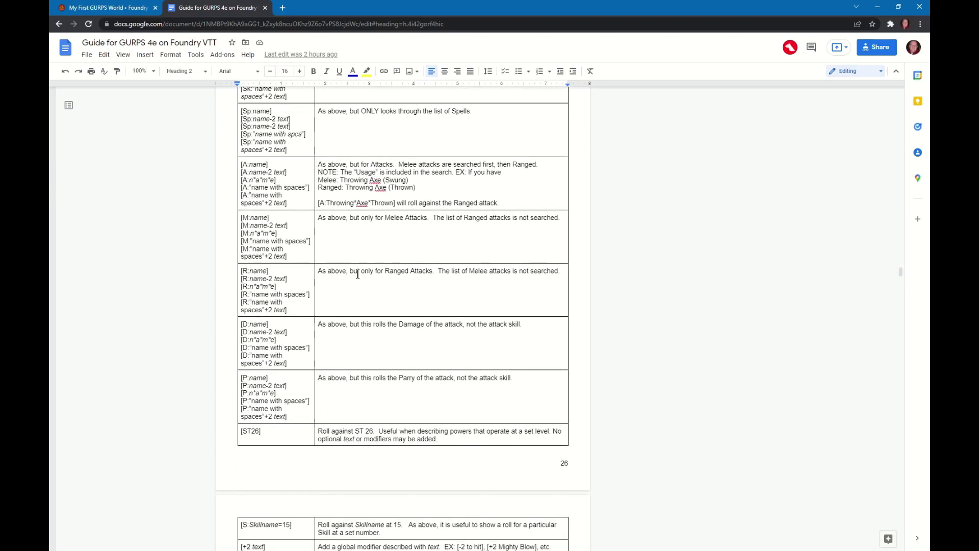
scroll(357, 274, down, 5)
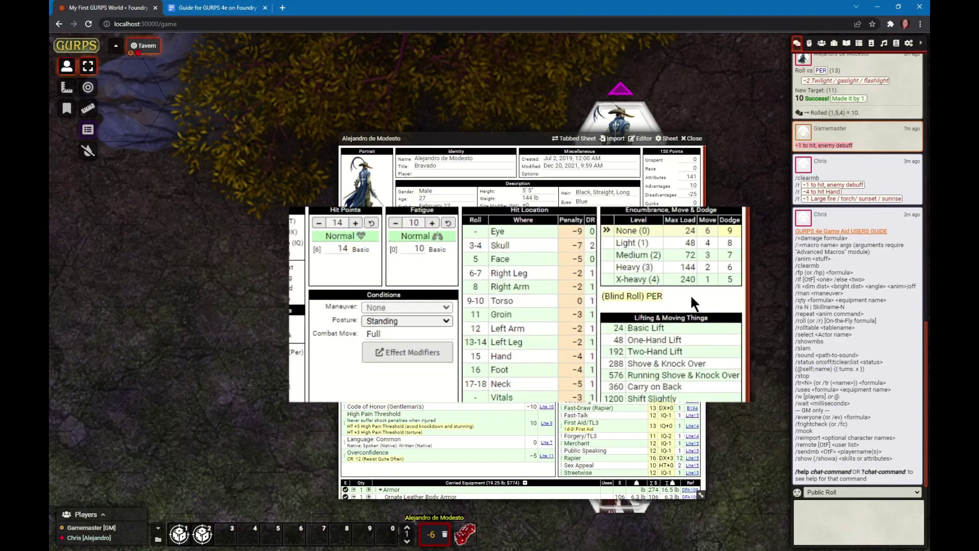
- Paste the Acrobatic Dodge /if formula into the quick note, save it, and roll it once
click(757, 302)
text(["Acrobatic Dodge"!/if [SK:Acrobatics] [Dodge+2] /else [Dodge-2]])
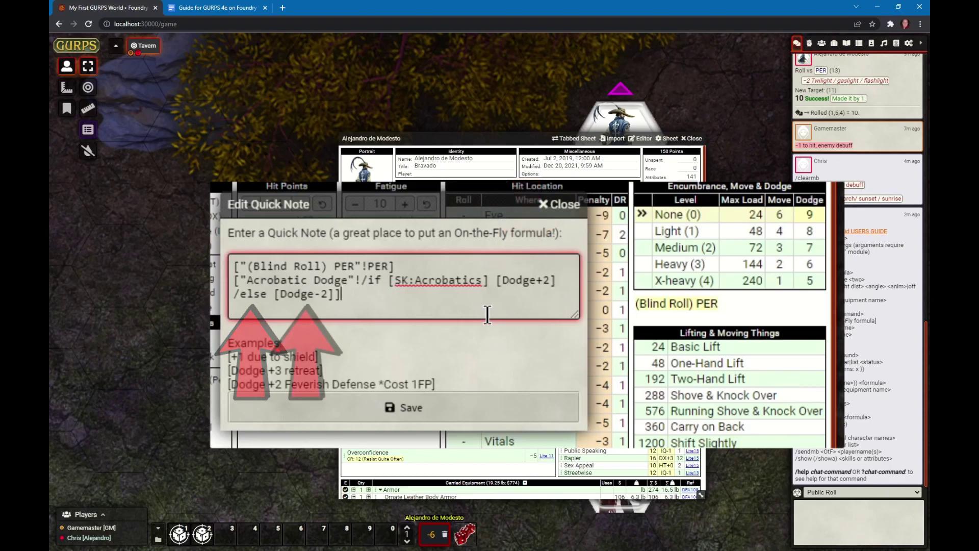
click(463, 401)
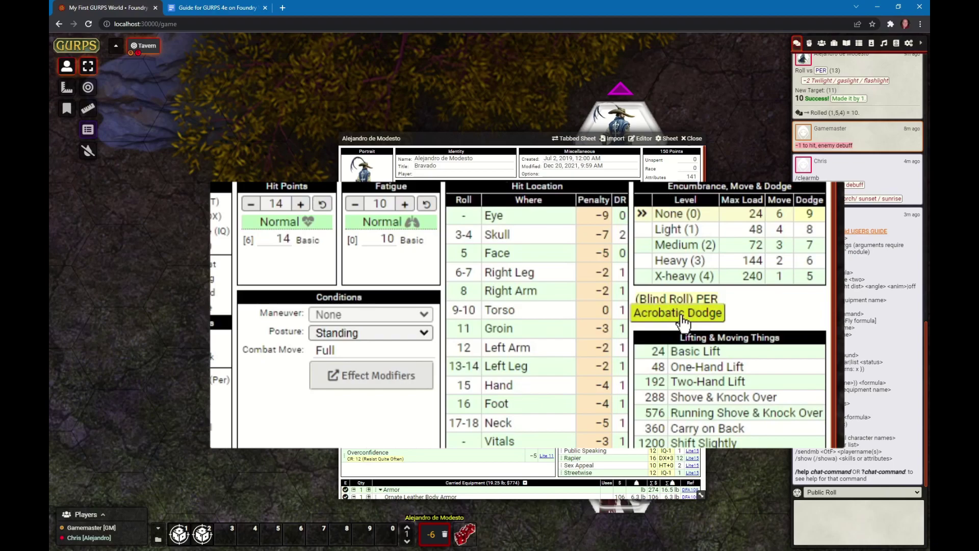
click(678, 312)
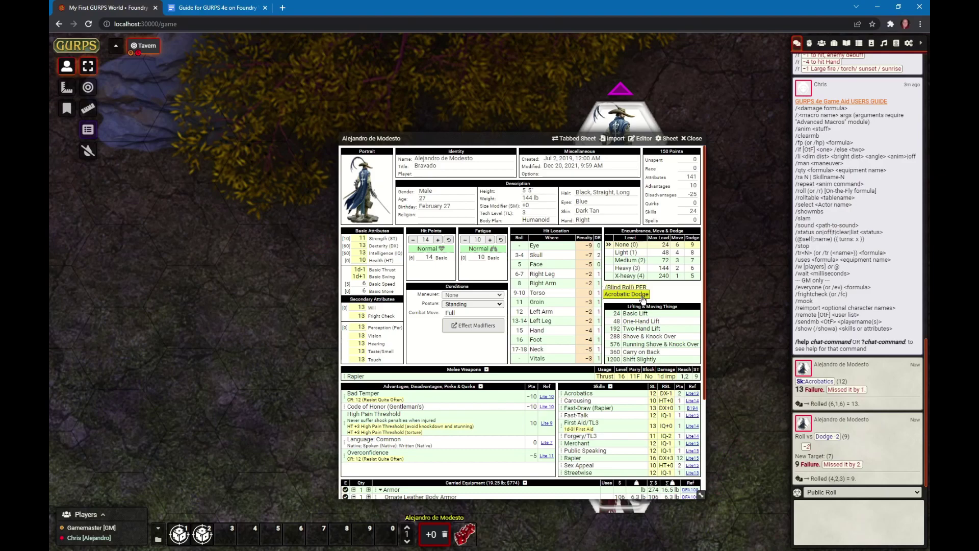
- Add the note [+1 w/kit] to the First Aid Kit's Notes field
scroll(643, 299, down, 3)
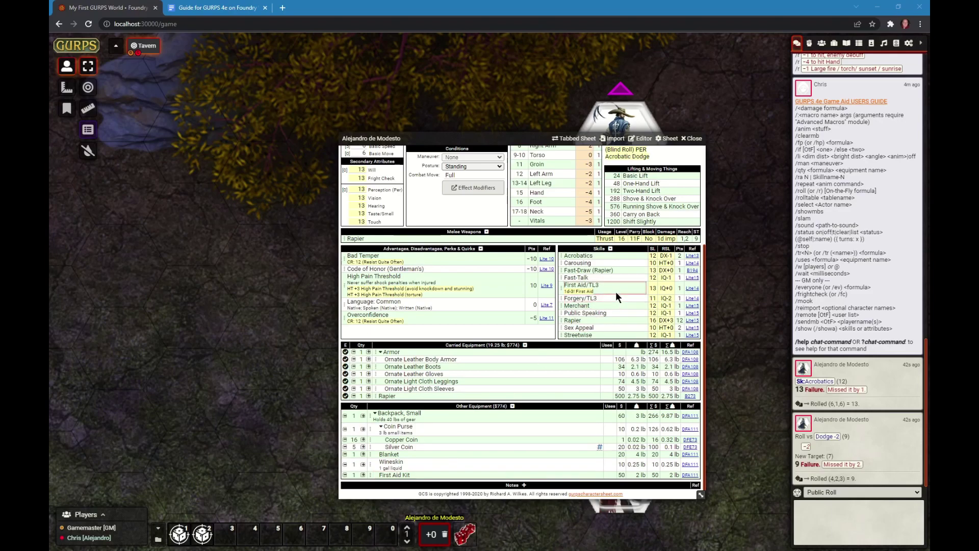
double_click(421, 475)
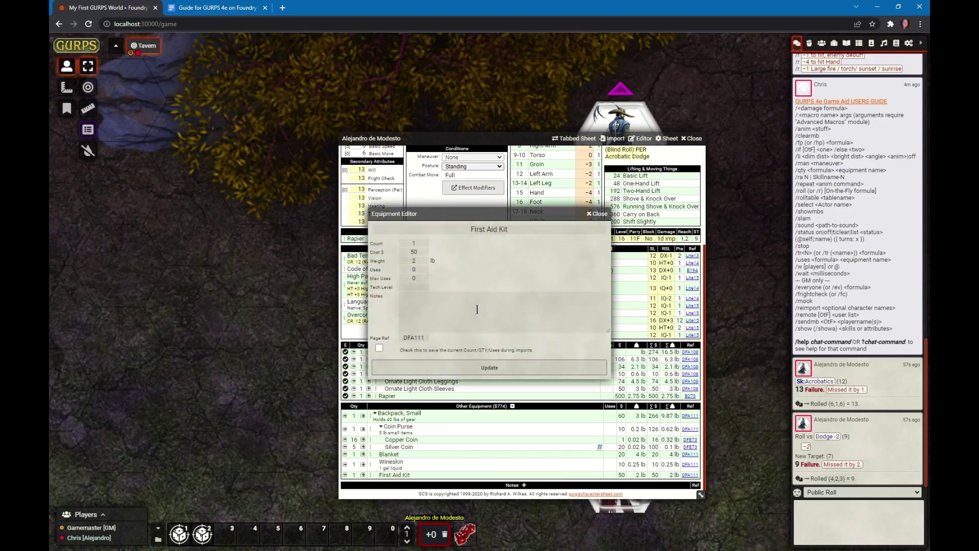
click(473, 308)
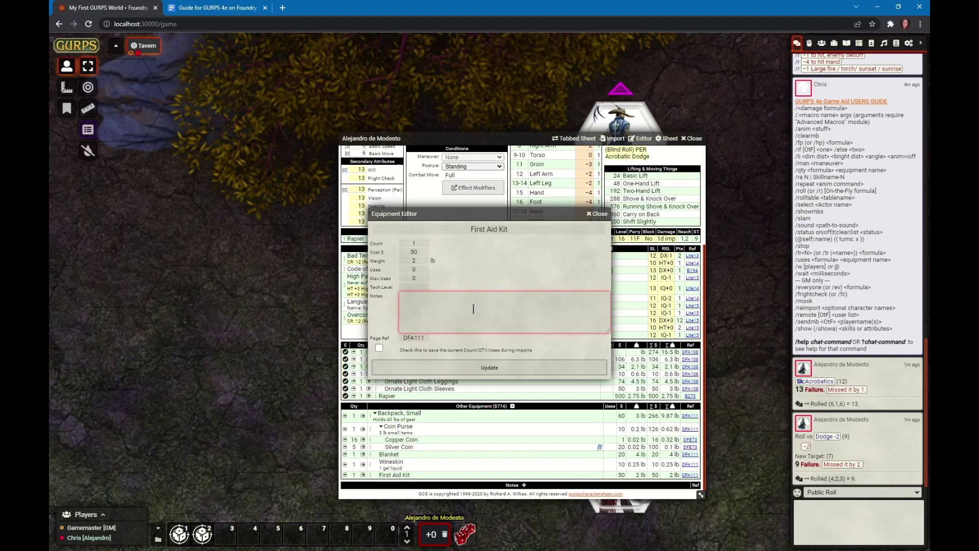
text([+1 w/kit])
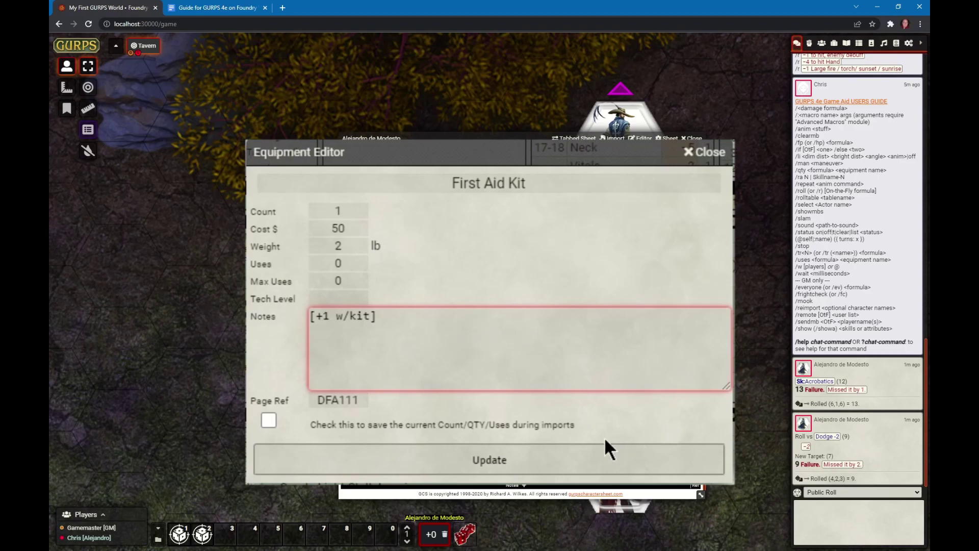
click(515, 362)
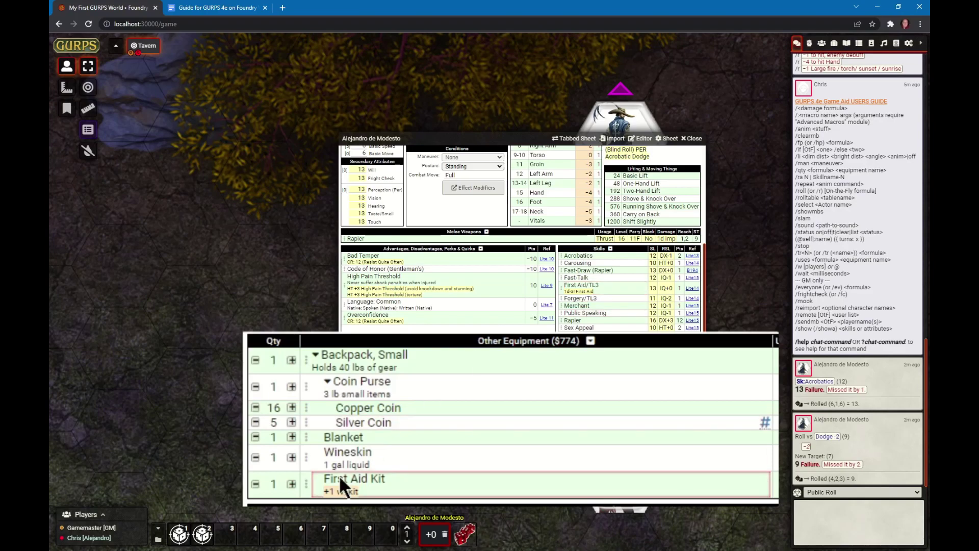
- Apply the kit's +1 modifier and roll First Aid/TL3, succeeding with 5 against 14
click(377, 482)
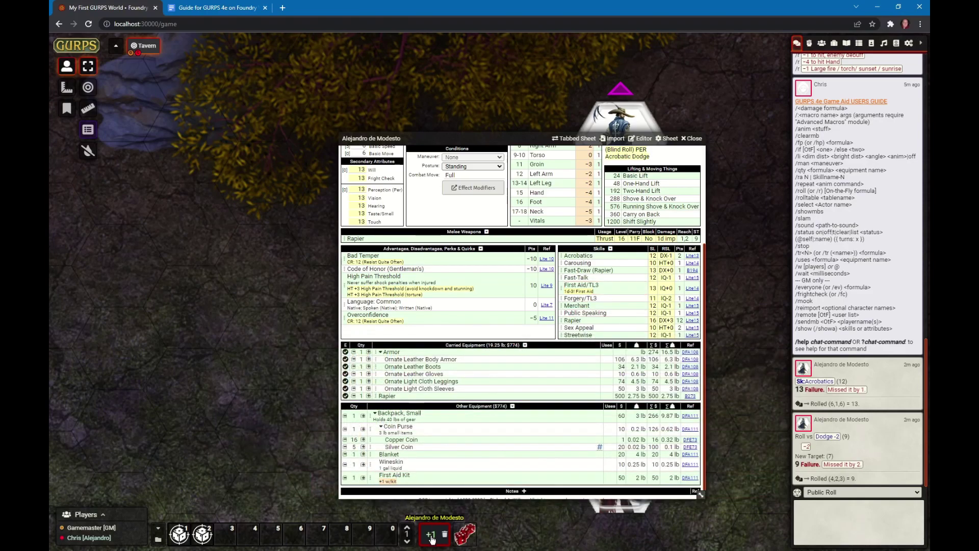
mouse_move(431, 544)
click(653, 289)
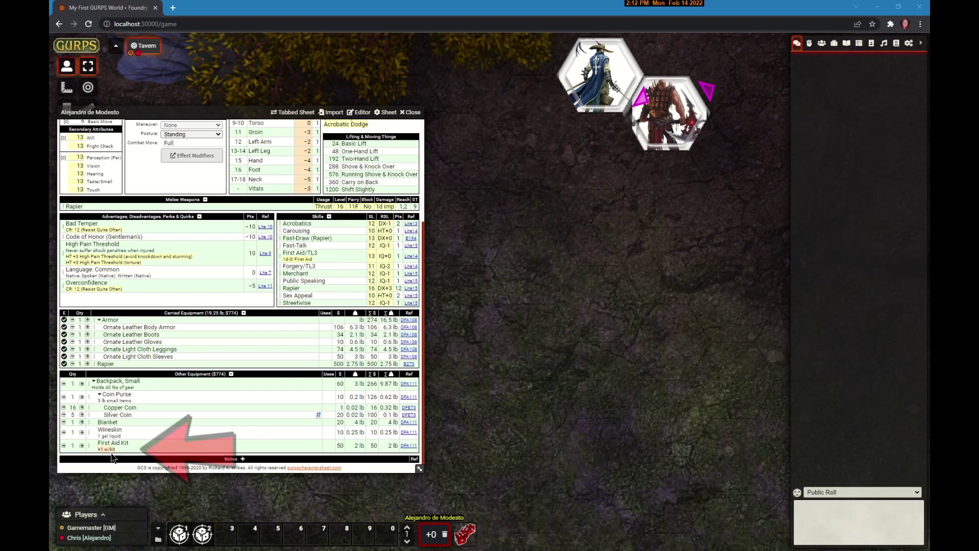
- Copy +1 w/kit into First Aid/TL3's notes and an SK:First Aid/TL3 roll into the kit's notes
drag(110, 453, 345, 261)
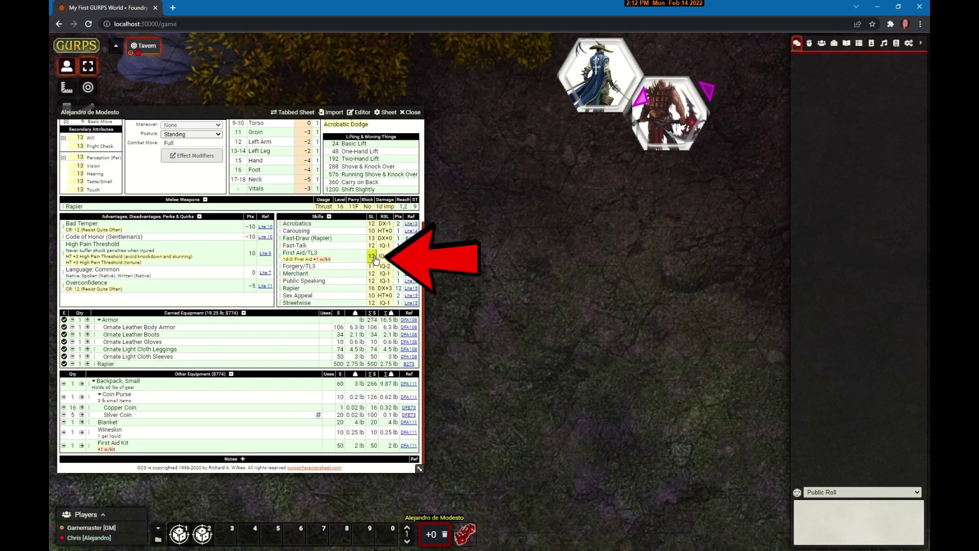
drag(374, 260, 136, 452)
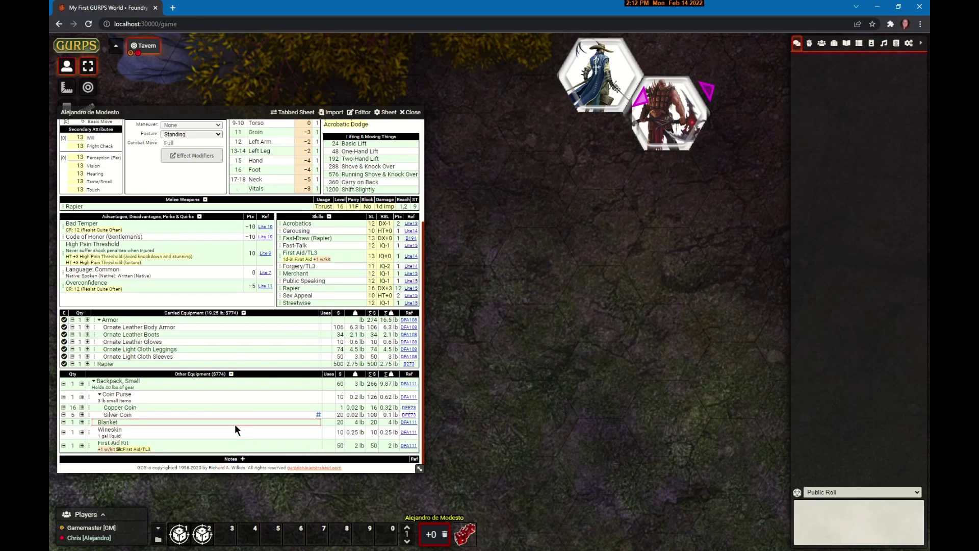
- Load the saved three-modifier set with macro 2 and store it on the Rapier
click(204, 542)
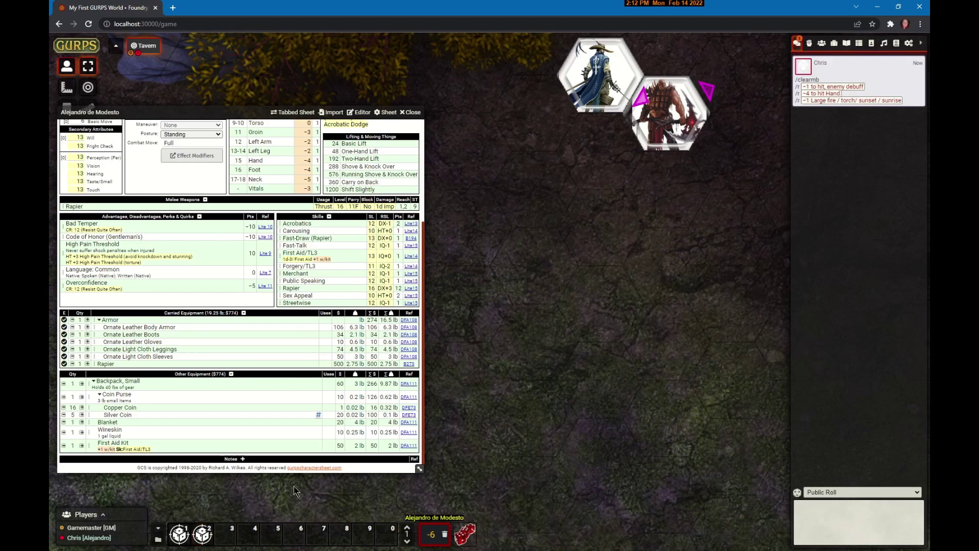
mouse_move(431, 533)
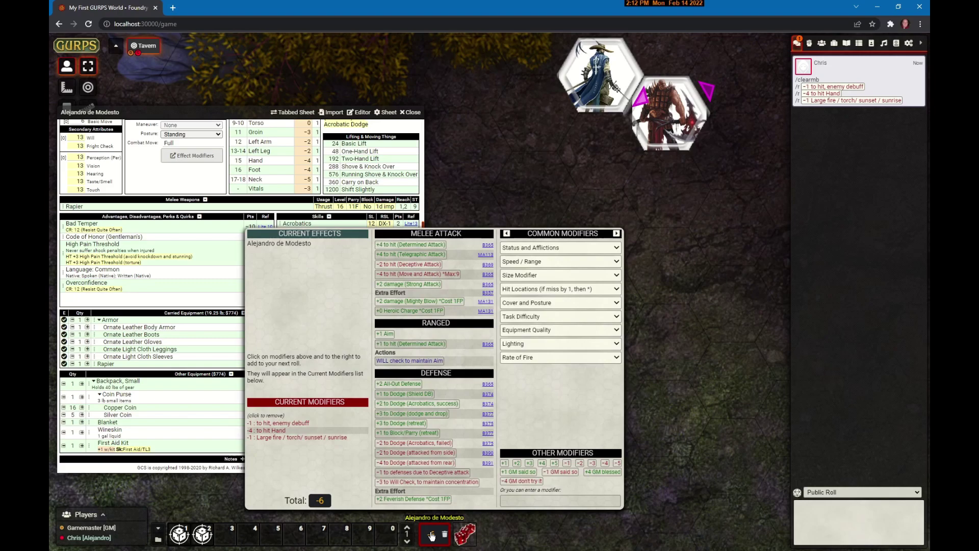
scroll(203, 356, up, 2)
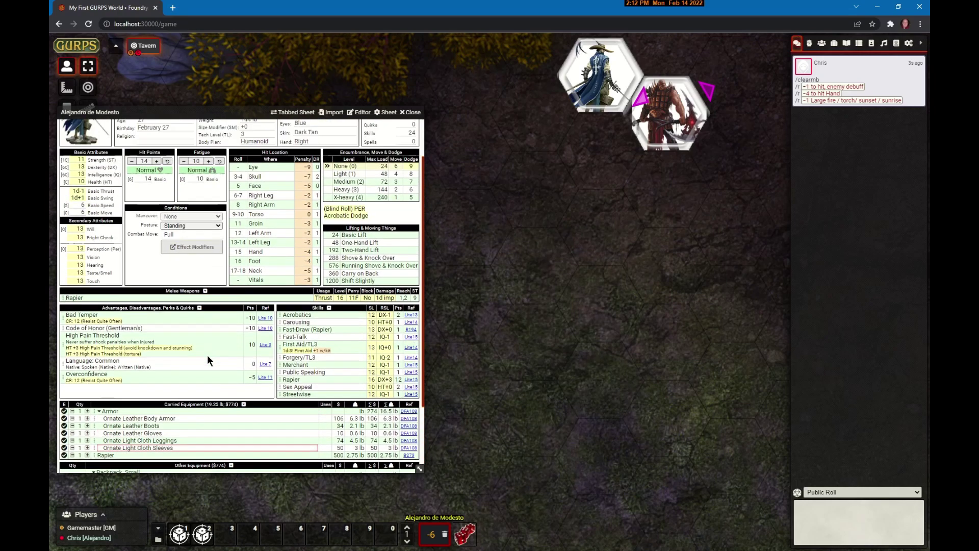
scroll(207, 355, up, 1)
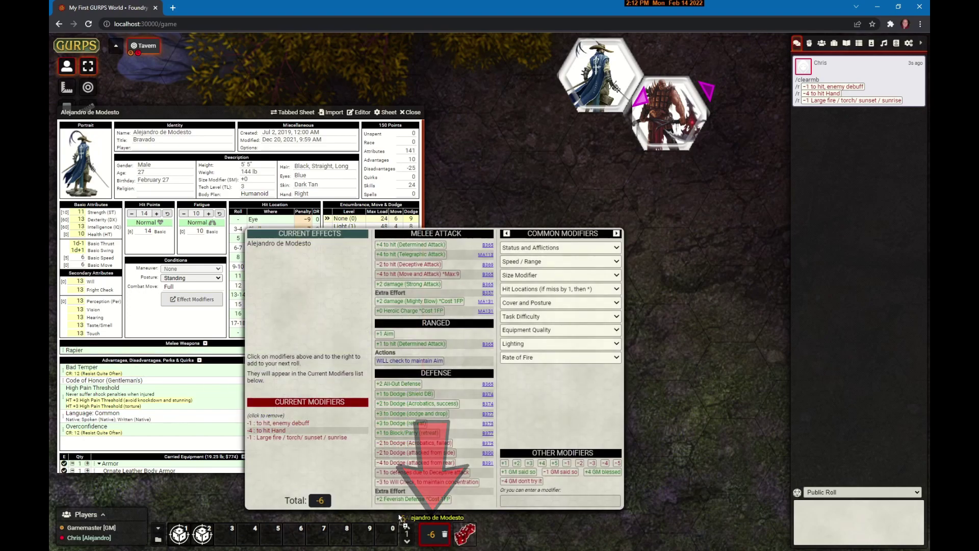
drag(400, 518, 151, 352)
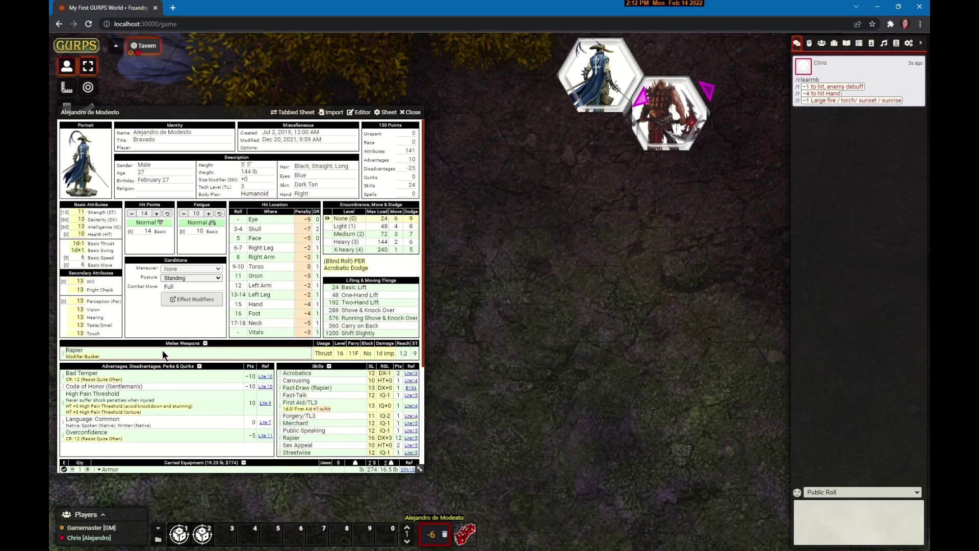
- Rename the Rapier's stored 'Modifier Bucket' note to 'Nightime' and update the weapon
double_click(137, 356)
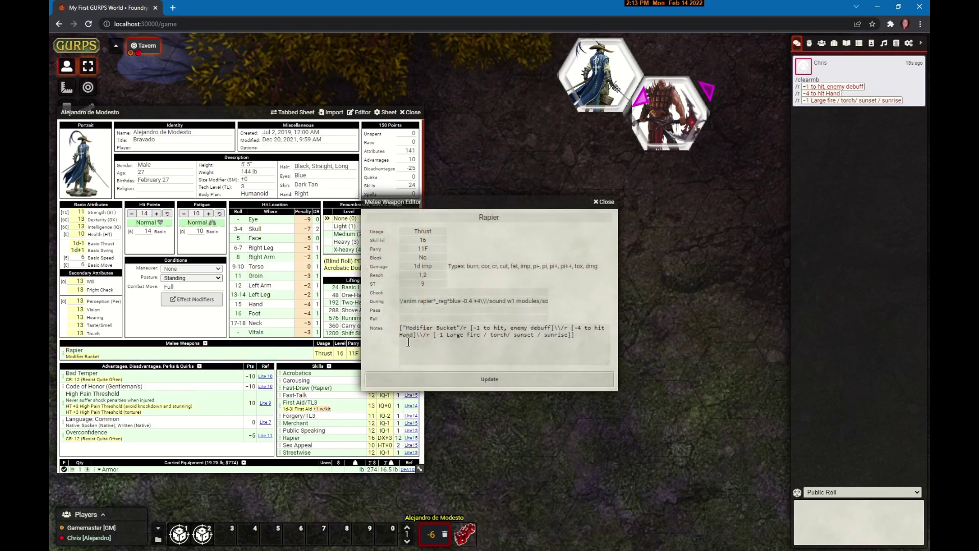
drag(408, 328, 457, 327)
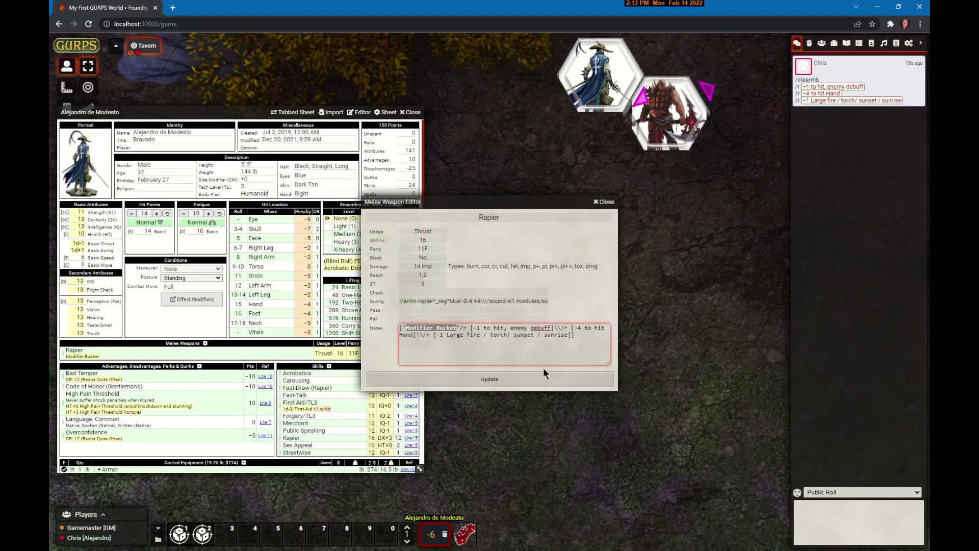
text(Nightim)
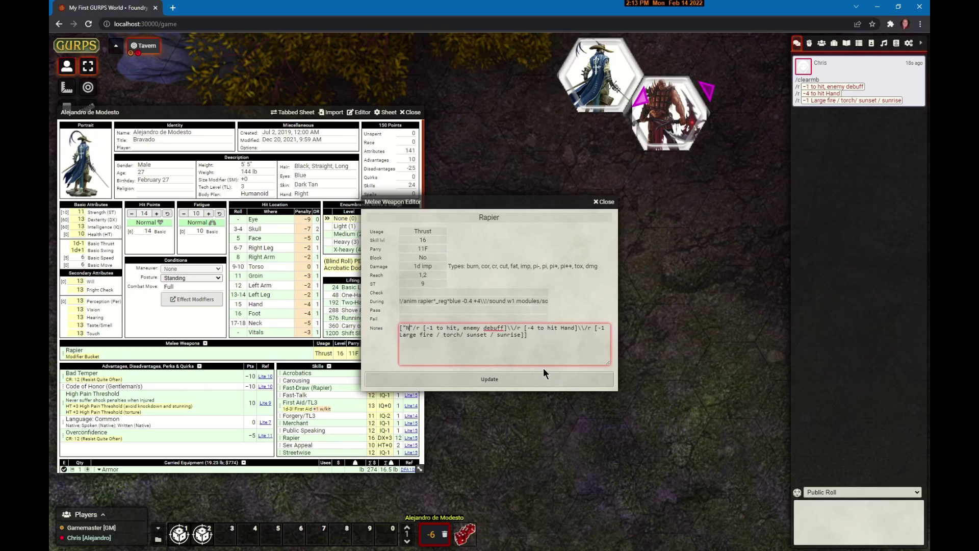
click(511, 380)
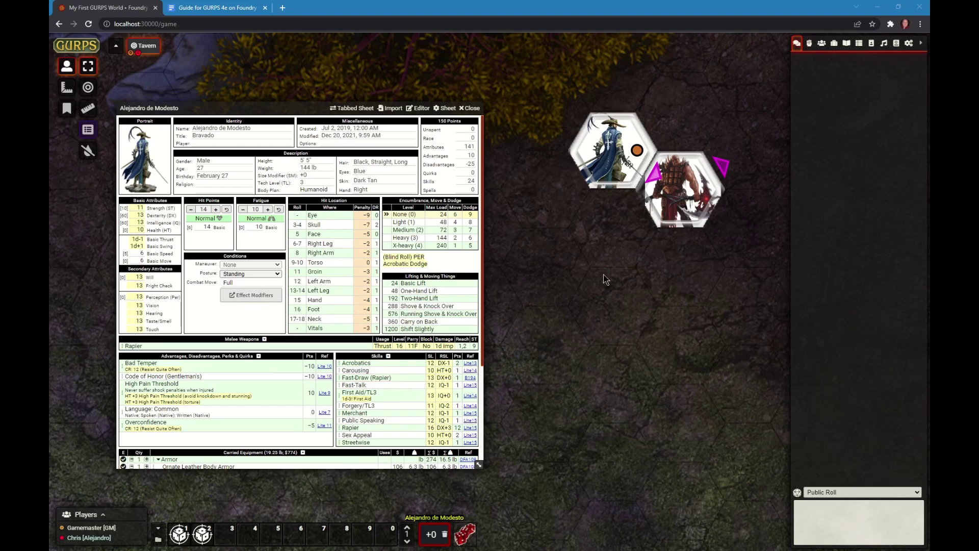
- Target the ogre token and roll a Rapier Thrust attack against it
click(670, 207)
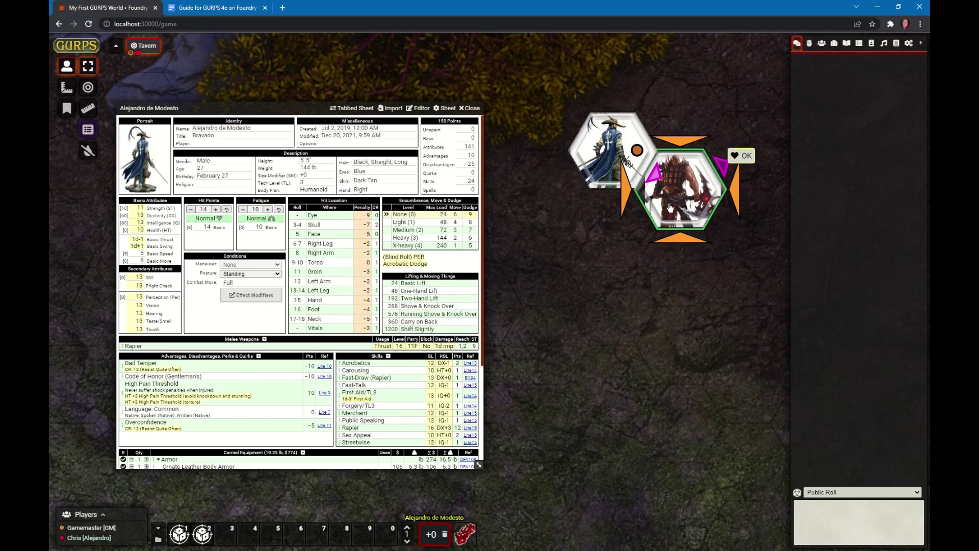
click(388, 350)
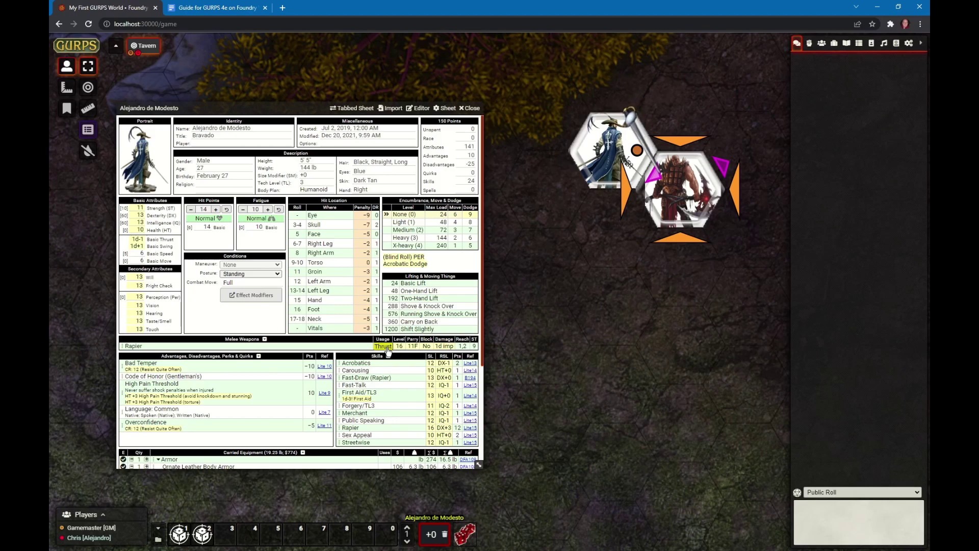